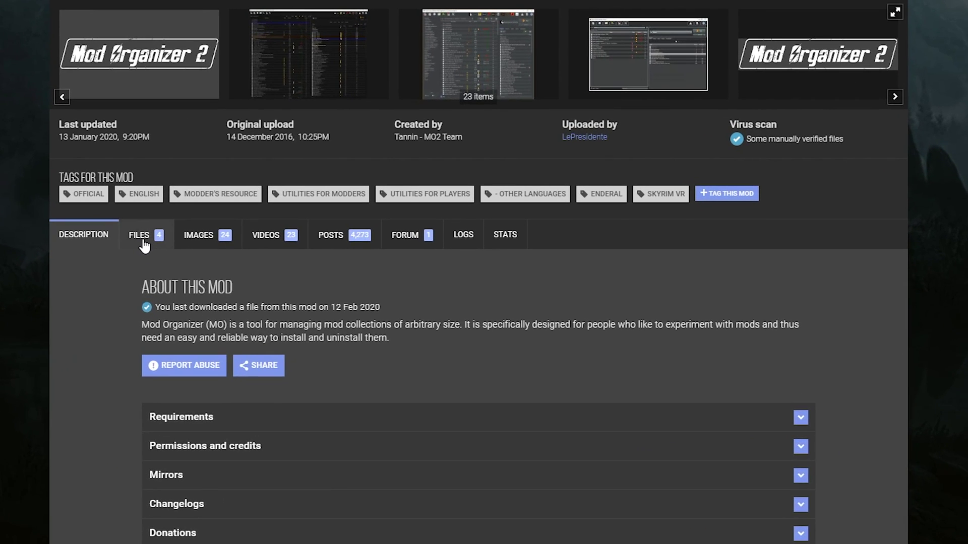
# Download the Mod Organizer 2 Installer v2.2.2.1 .exe from Nexus Mods into the Downloads folder
pyautogui.click(143, 242)
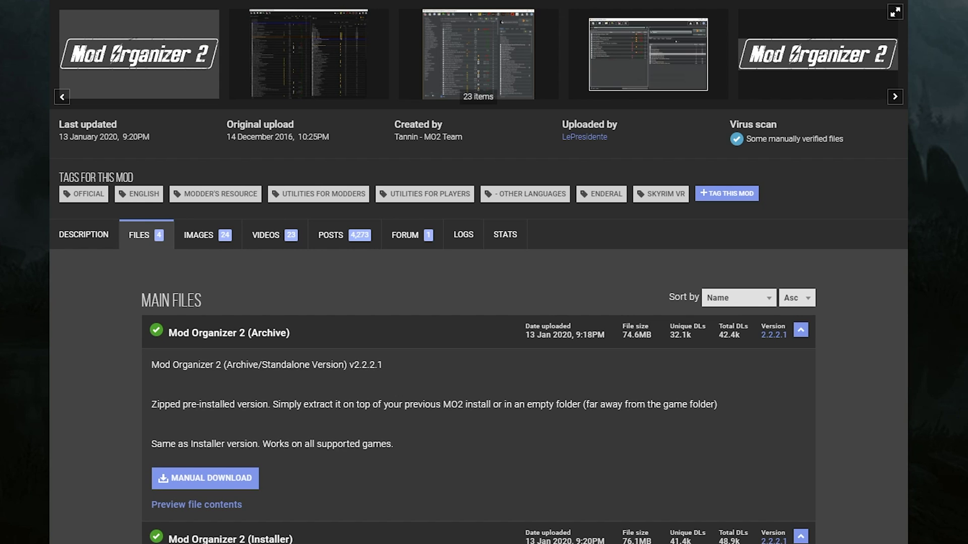
pyautogui.scroll(-4, 484, 353)
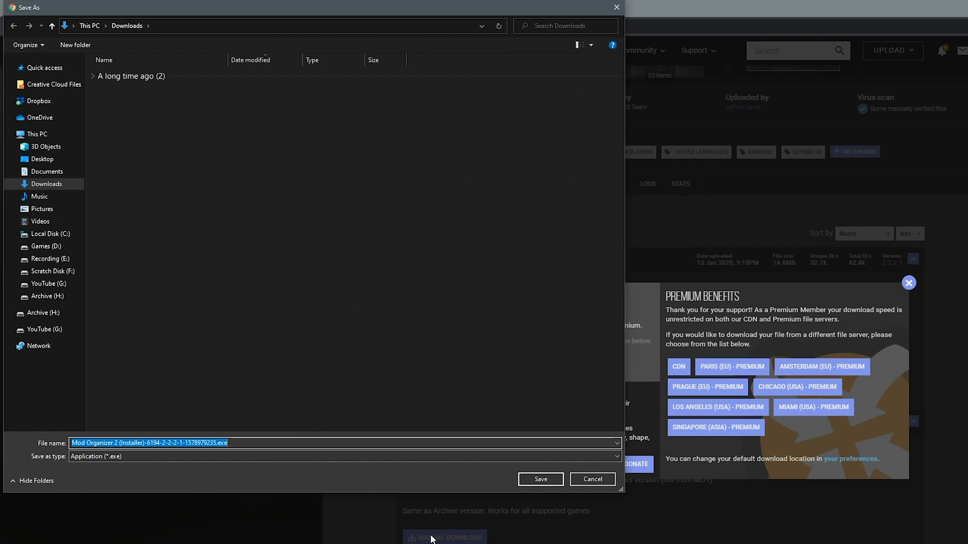
pyautogui.click(61, 191)
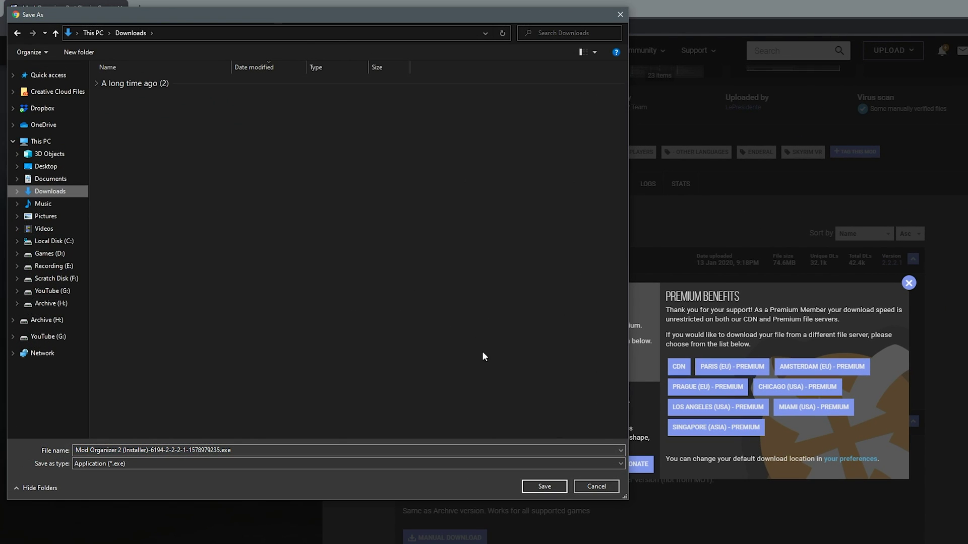
pyautogui.click(535, 487)
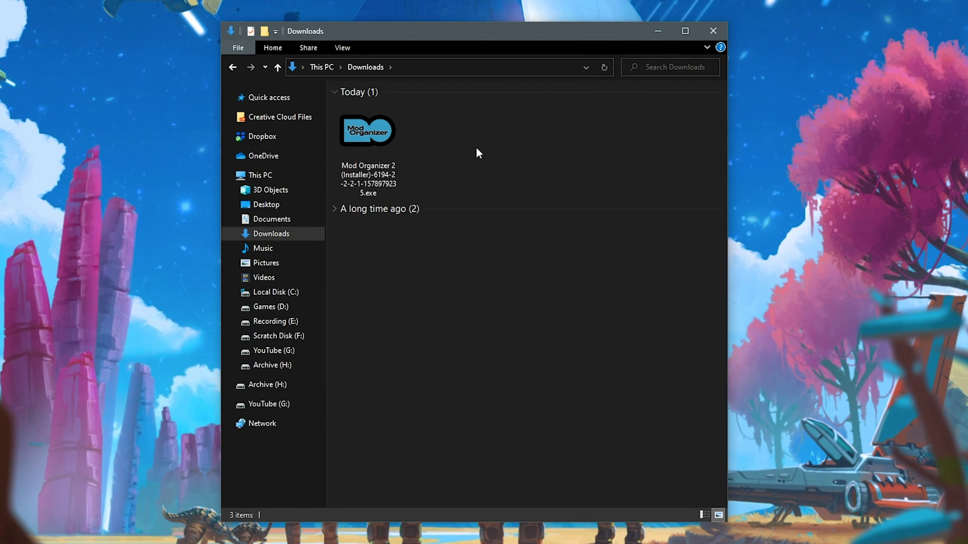
# Run the downloaded Mod Organizer 2 installer and approve the User Account Control prompt
pyautogui.doubleClick(368, 156)
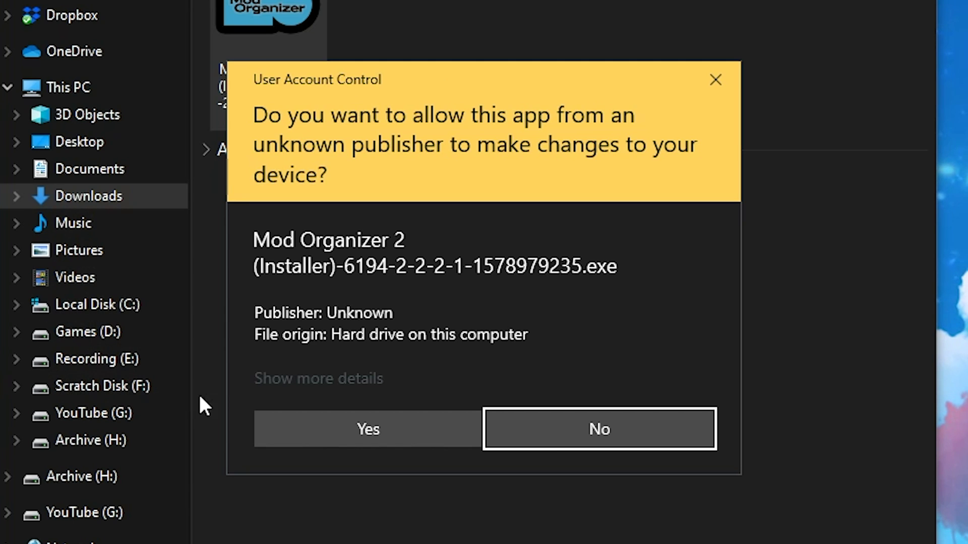
pyautogui.click(360, 429)
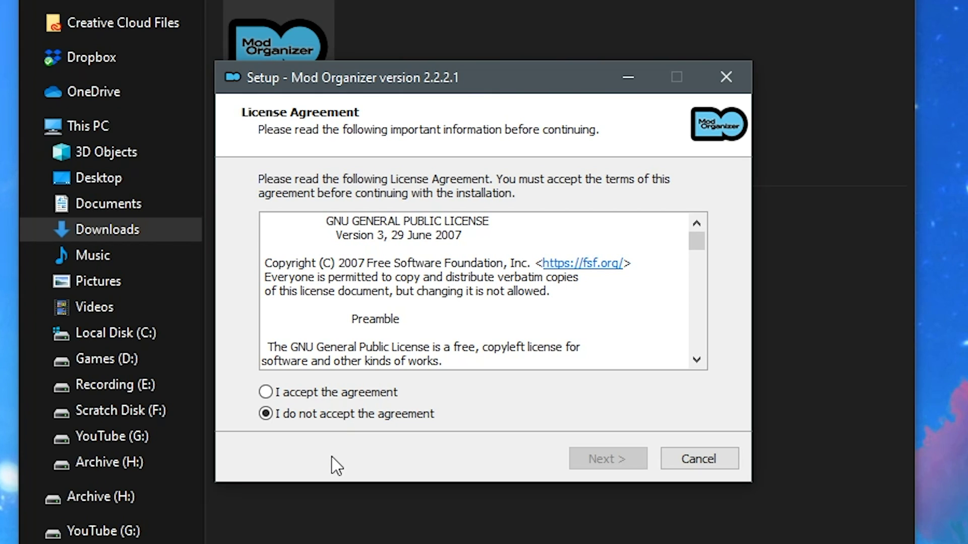
# Accept the license agreement and advance to the Select Destination Location page
pyautogui.click(332, 391)
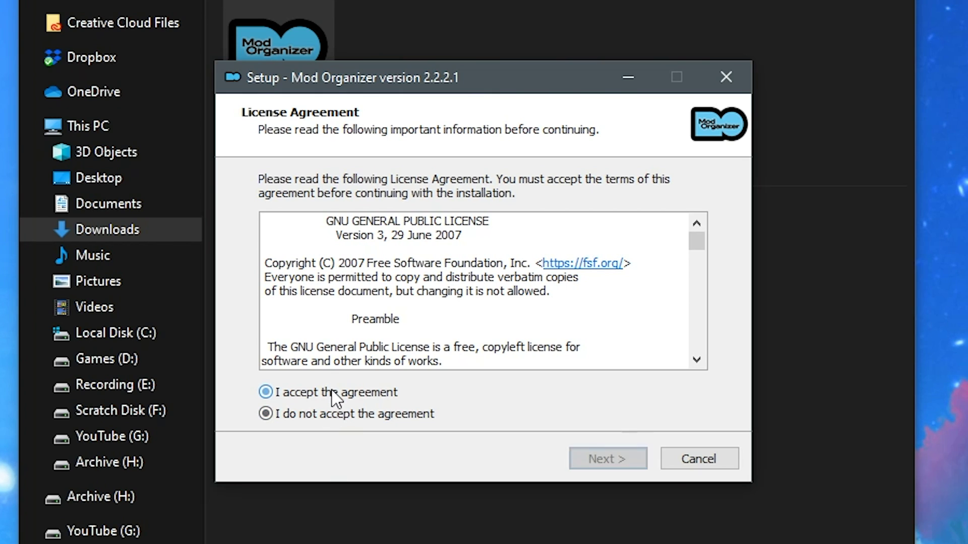
pyautogui.click(617, 459)
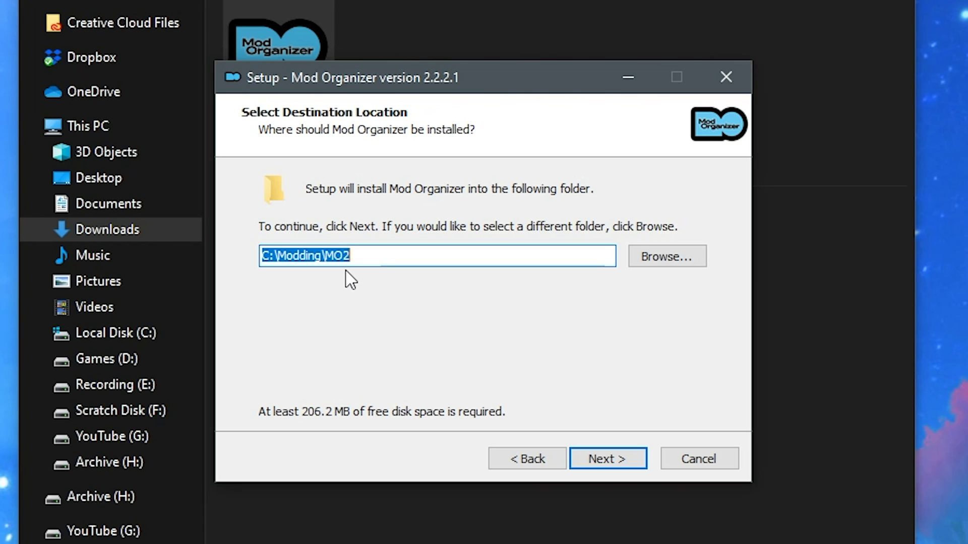
pyautogui.press('Tab')
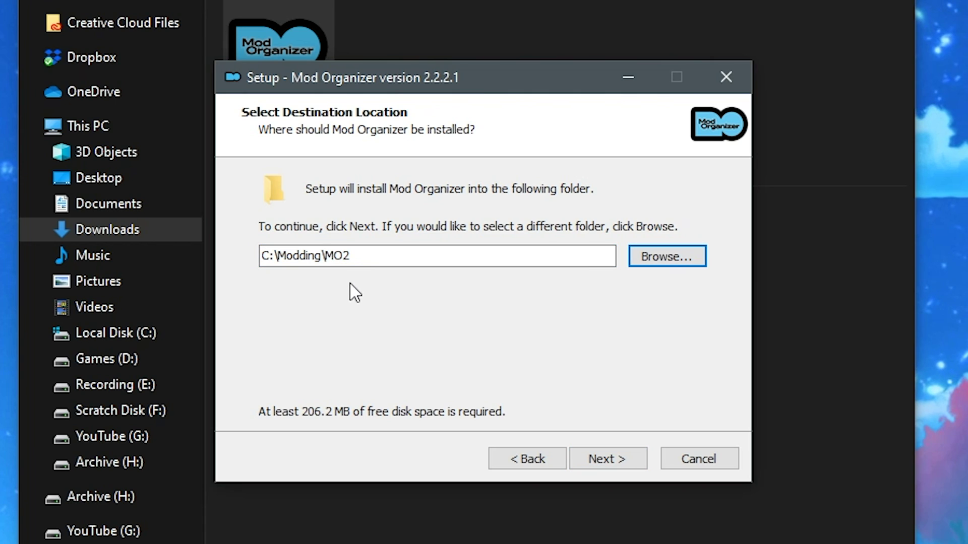
# Change the install folder from C:\Modding\MO2 to D:\Modding\MO2 in the folder picker
pyautogui.click(668, 258)
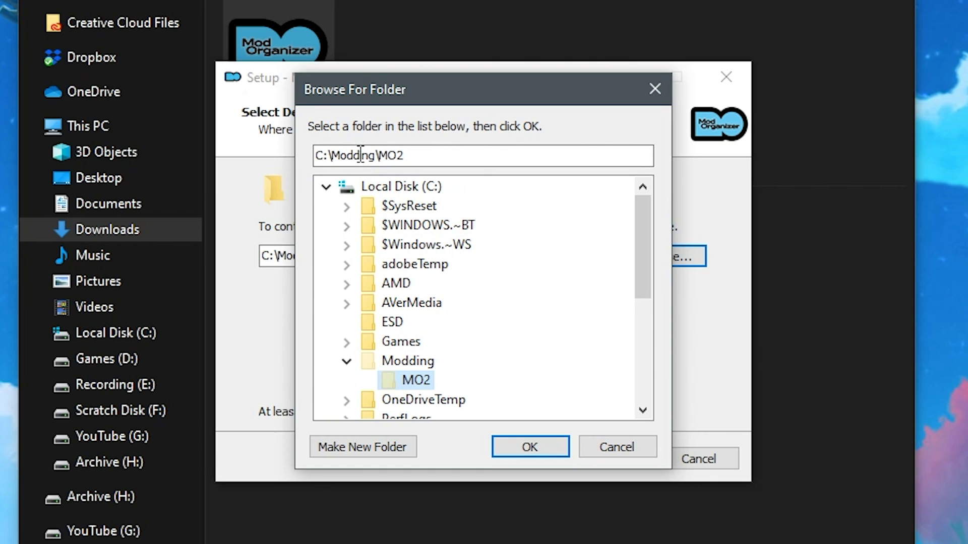
pyautogui.click(326, 187)
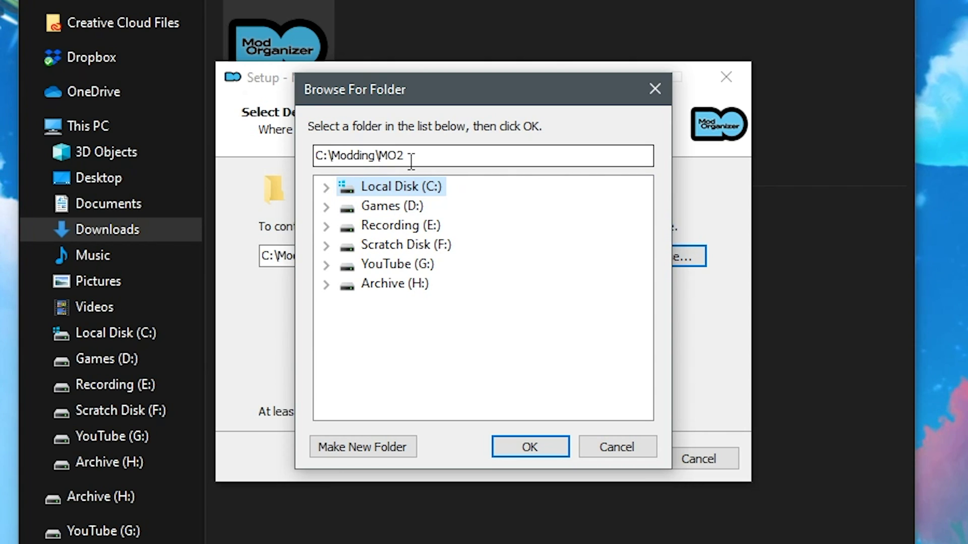
pyautogui.moveTo(327, 156); pyautogui.dragTo(304, 156)
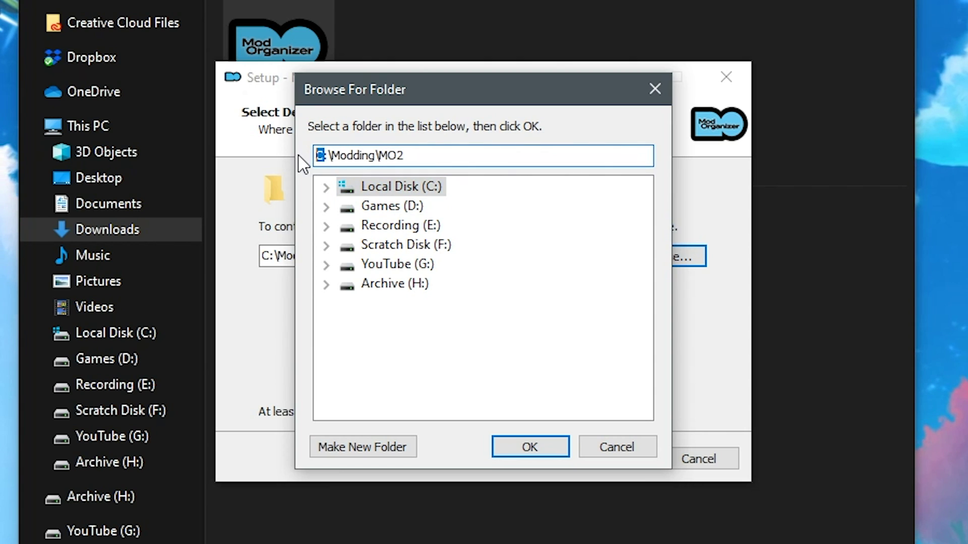
pyautogui.write('D:')
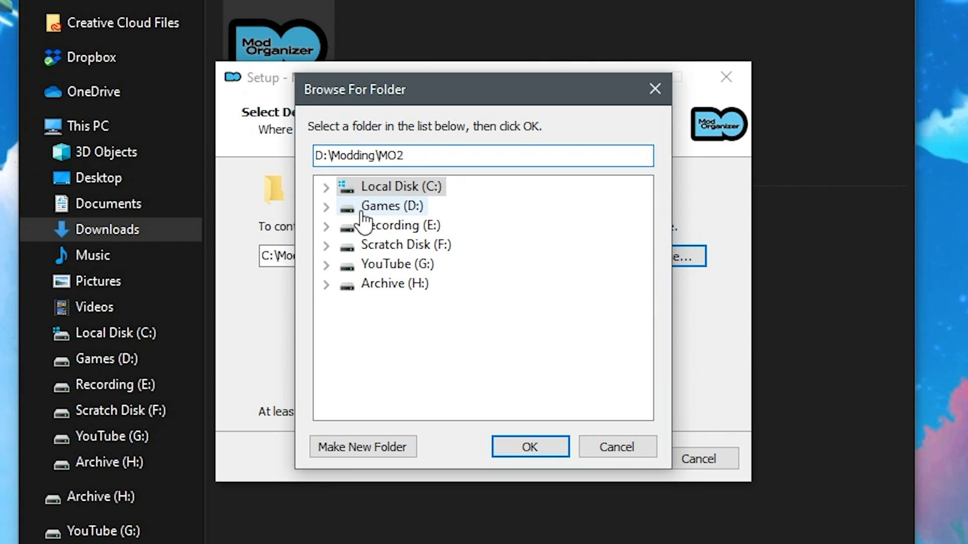
pyautogui.click(538, 448)
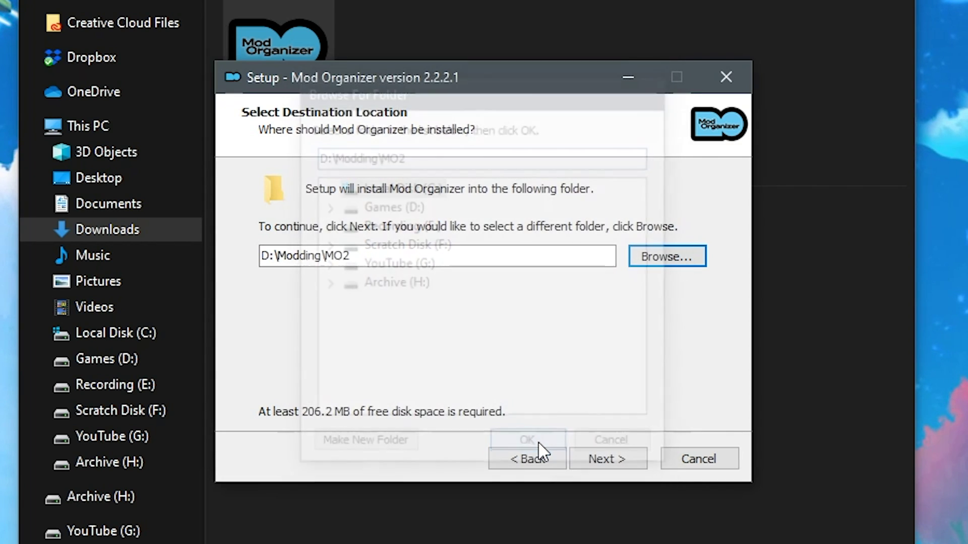
# Keep D:\Modding\MO2, default components and Start Menu folder, add a desktop shortcut, and install
pyautogui.click(683, 260)
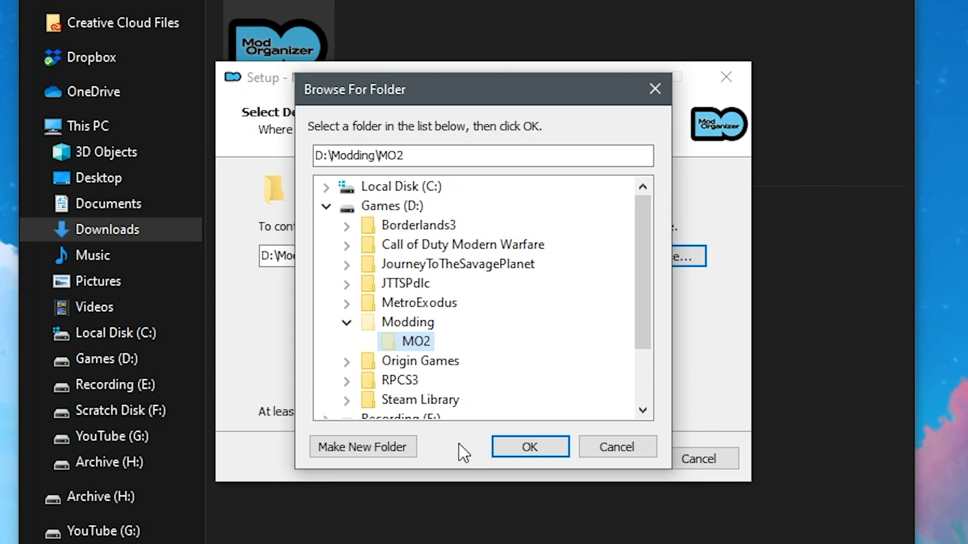
pyautogui.click(527, 450)
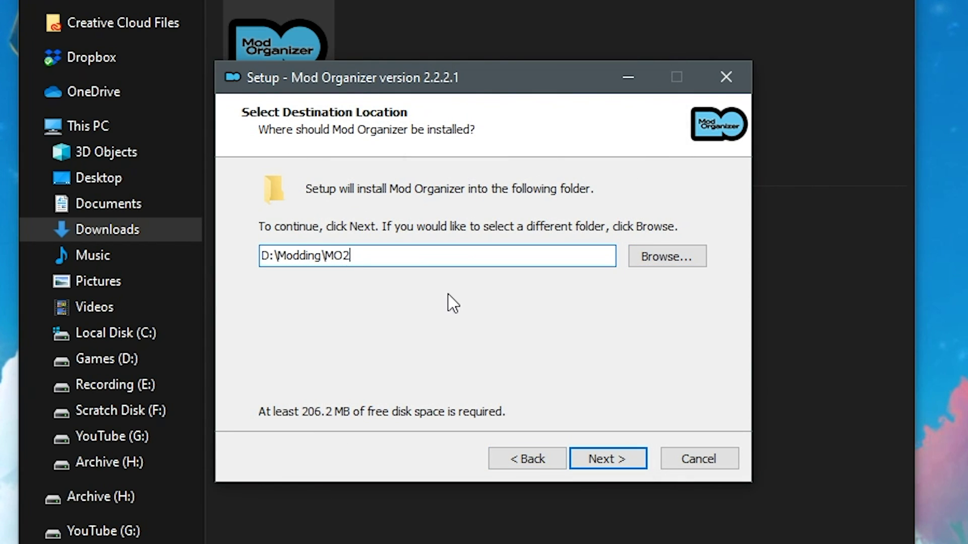
pyautogui.click(622, 464)
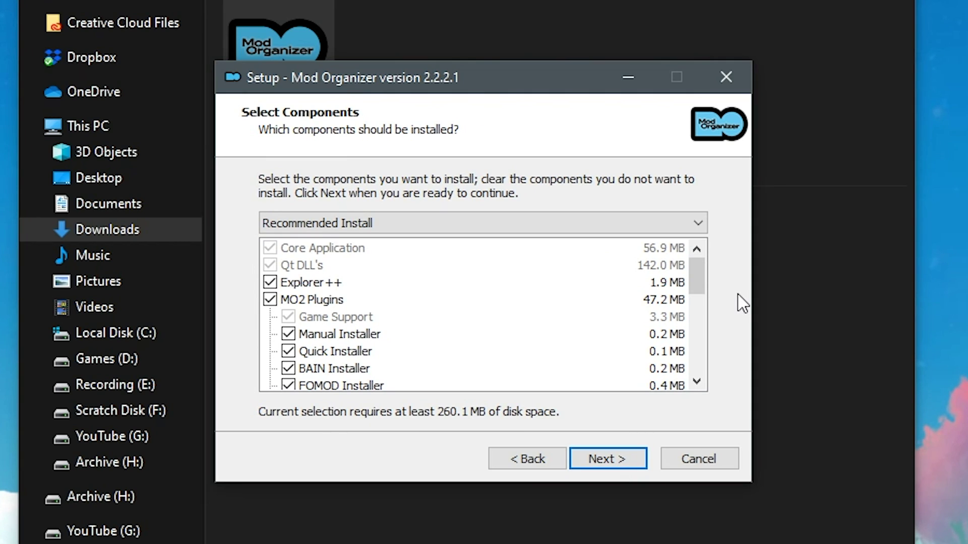
pyautogui.click(613, 467)
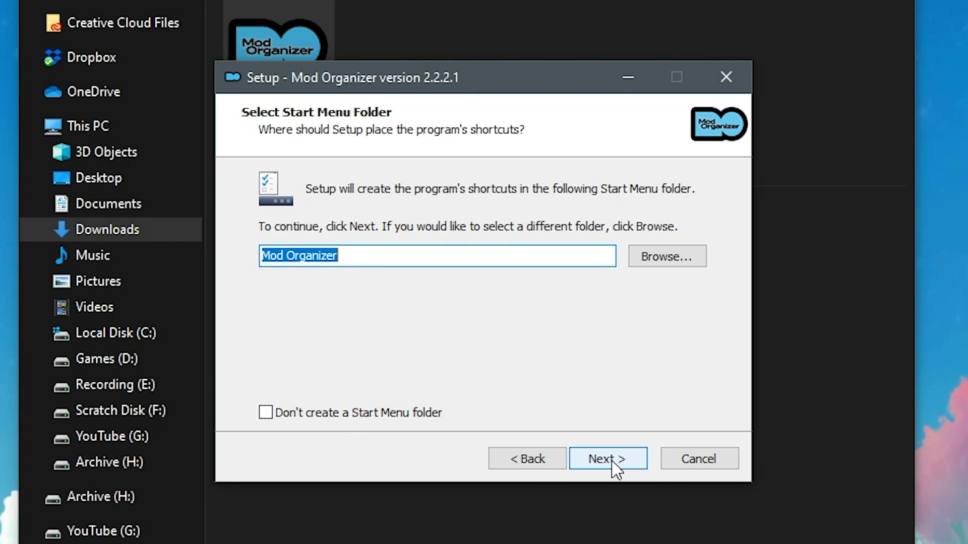
pyautogui.click(614, 467)
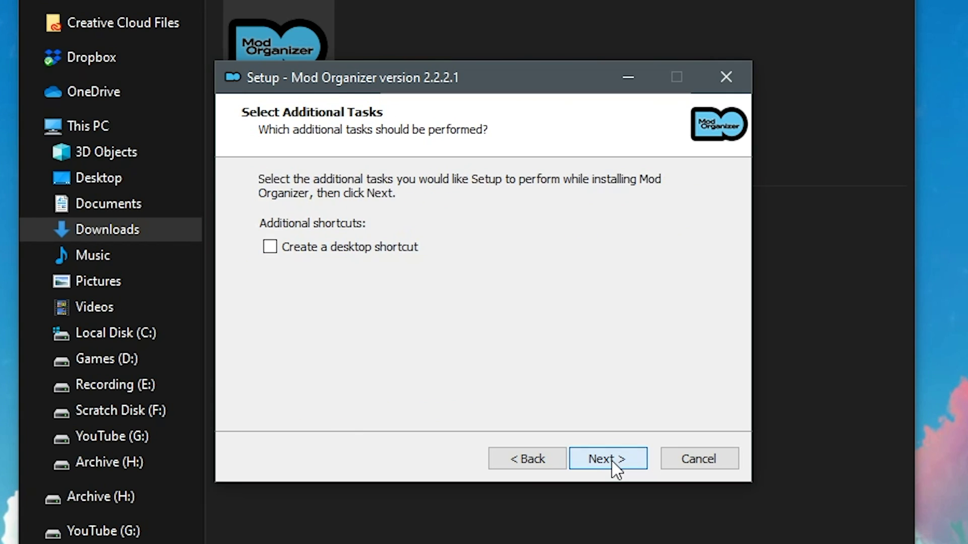
pyautogui.click(273, 258)
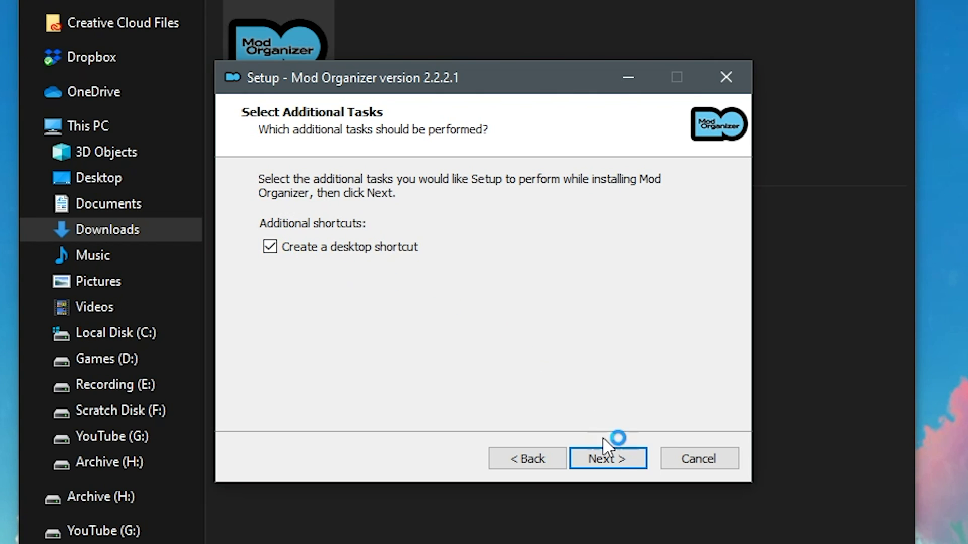
pyautogui.click(622, 459)
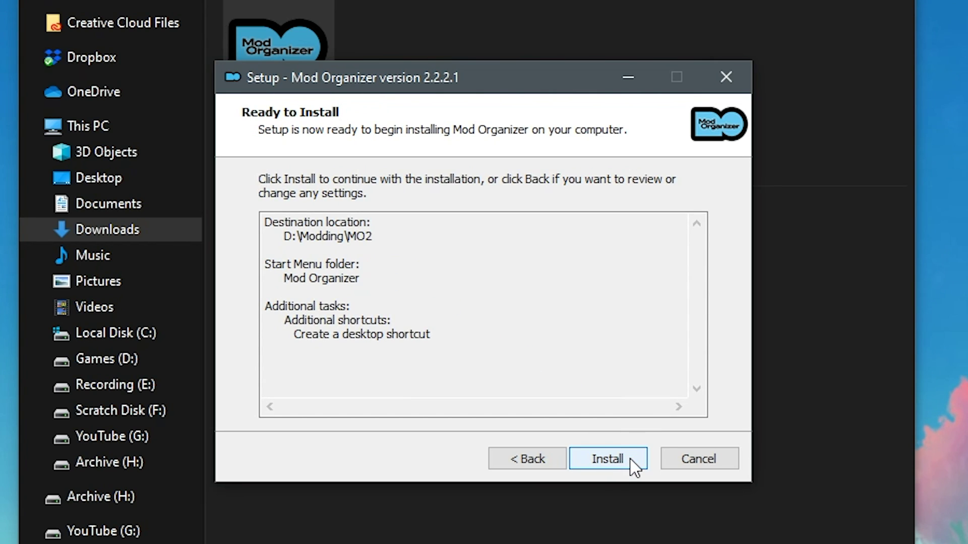
pyautogui.click(633, 466)
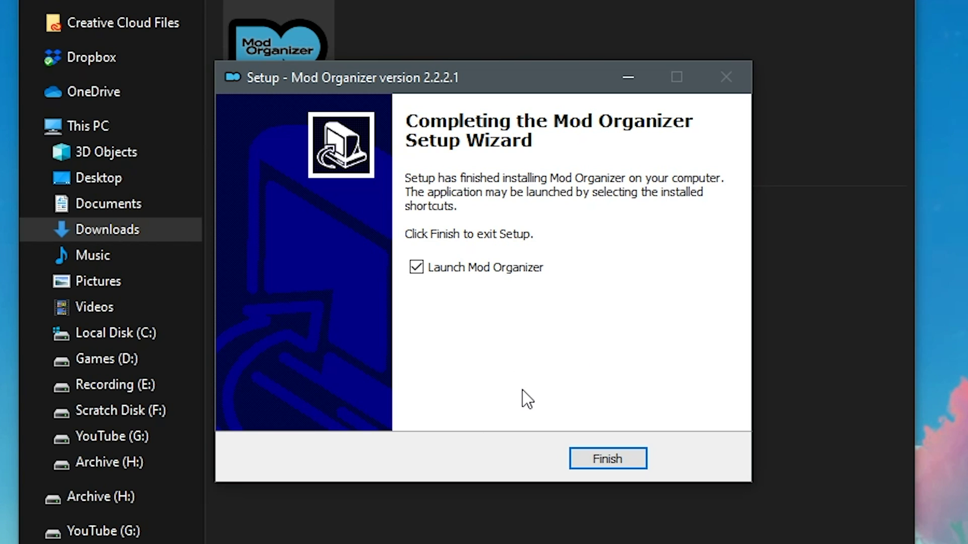
# Launch Mod Organizer and create a new instance named Fallout 4 from the suggested names
pyautogui.click(613, 460)
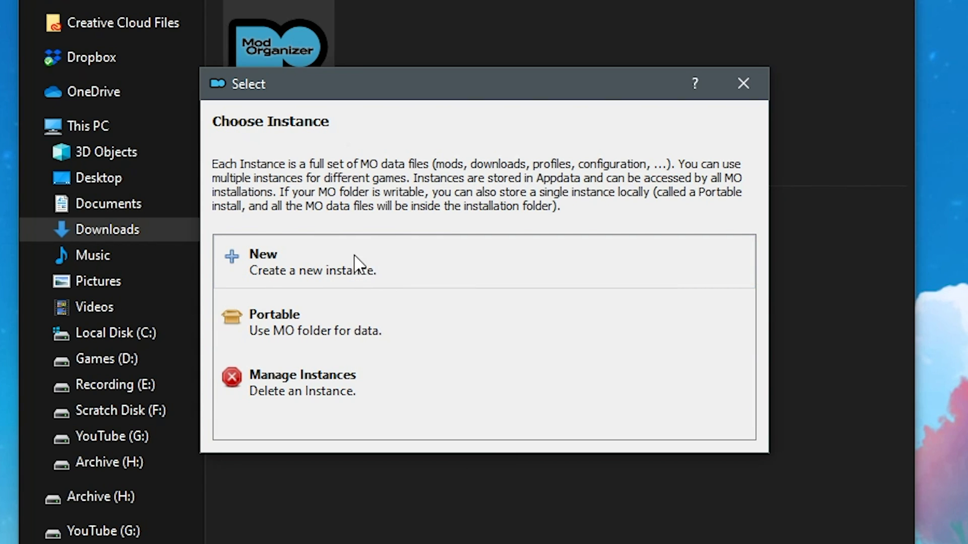
pyautogui.click(298, 255)
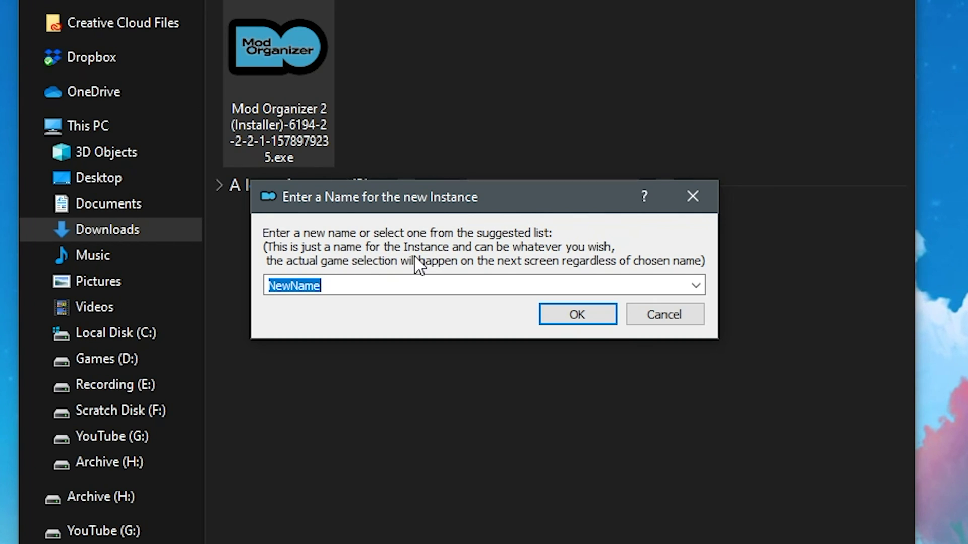
pyautogui.click(701, 287)
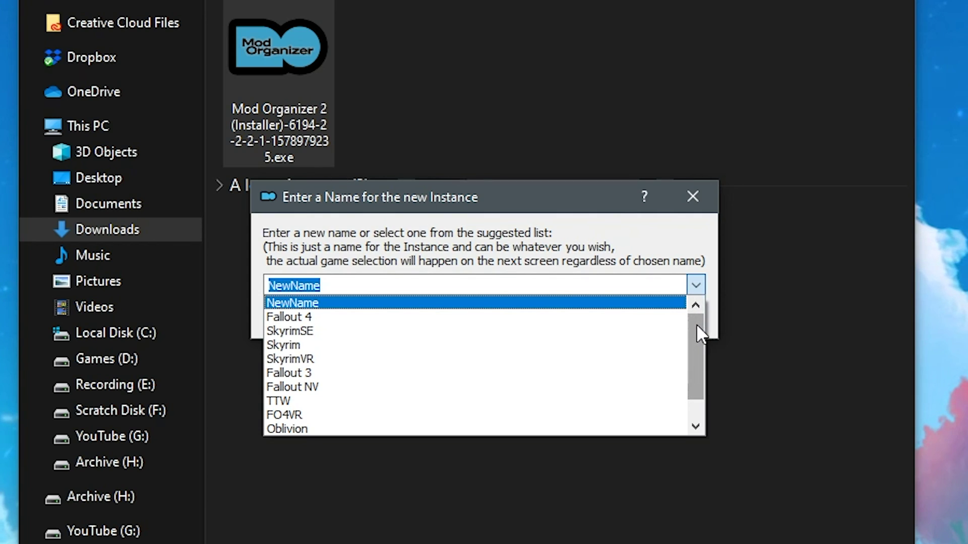
pyautogui.moveTo(697, 327)
pyautogui.mouseDown()
pyautogui.moveTo(696, 316)
pyautogui.moveTo(700, 372)
pyautogui.moveTo(698, 316)
pyautogui.mouseUp()
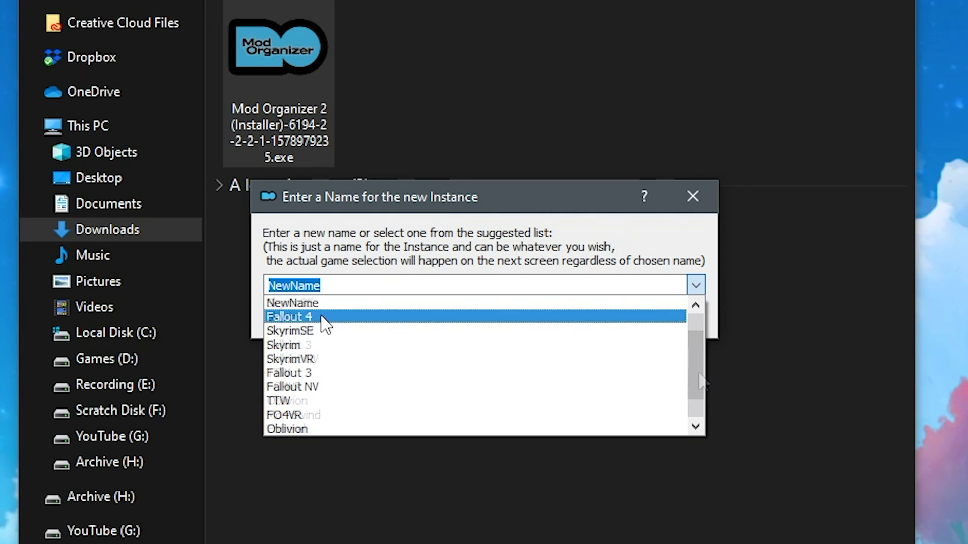
pyautogui.click(322, 317)
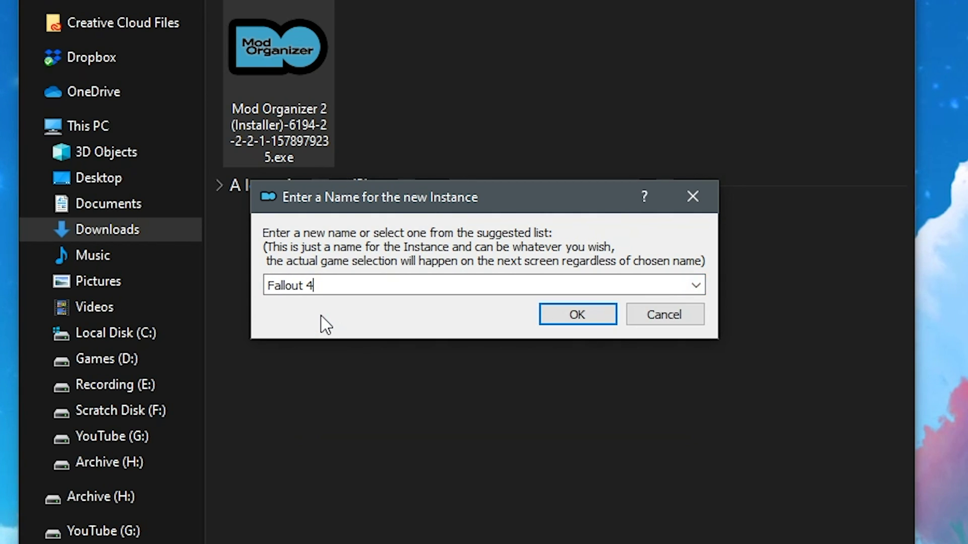
pyautogui.click(562, 320)
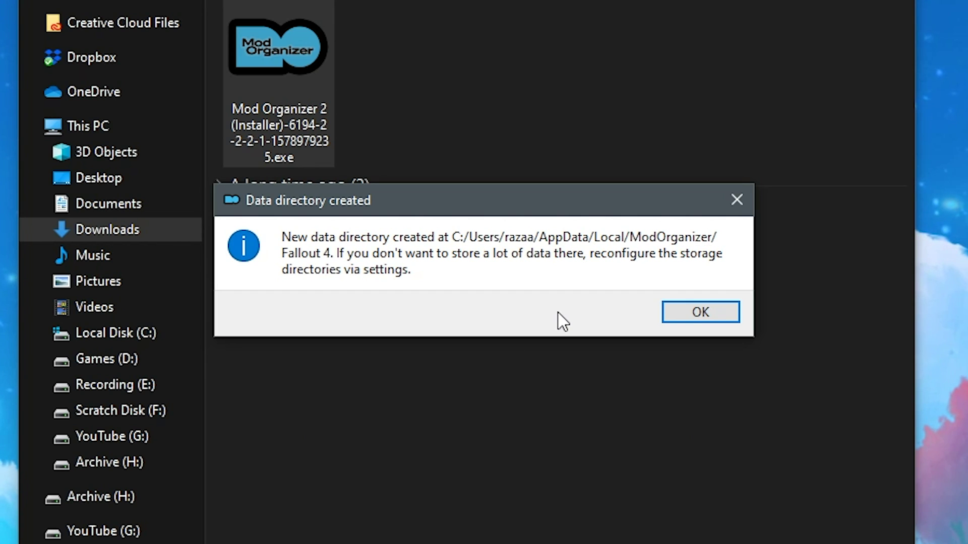
# Acknowledge the data directory notice, choose Fallout 4 as the managed game, and decline the tutorial
pyautogui.click(684, 316)
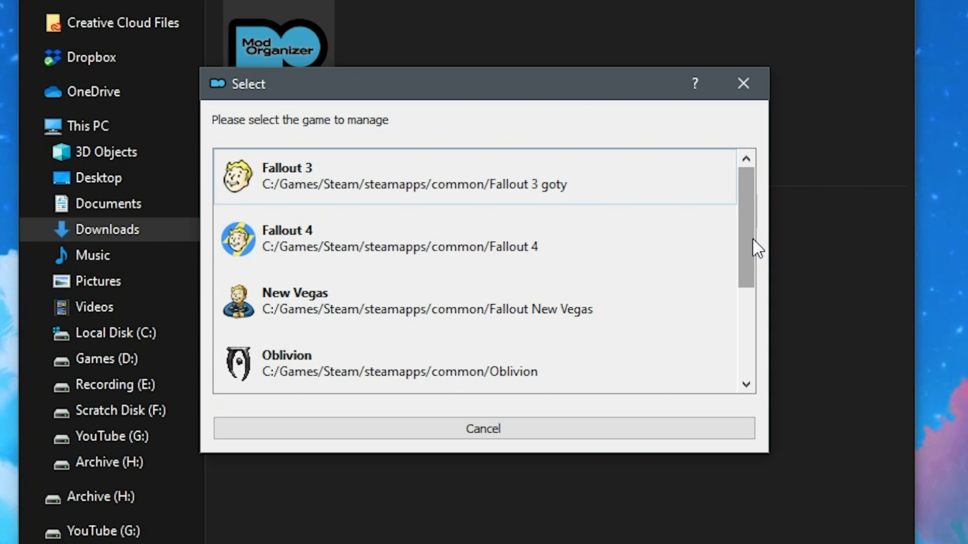
pyautogui.click(398, 241)
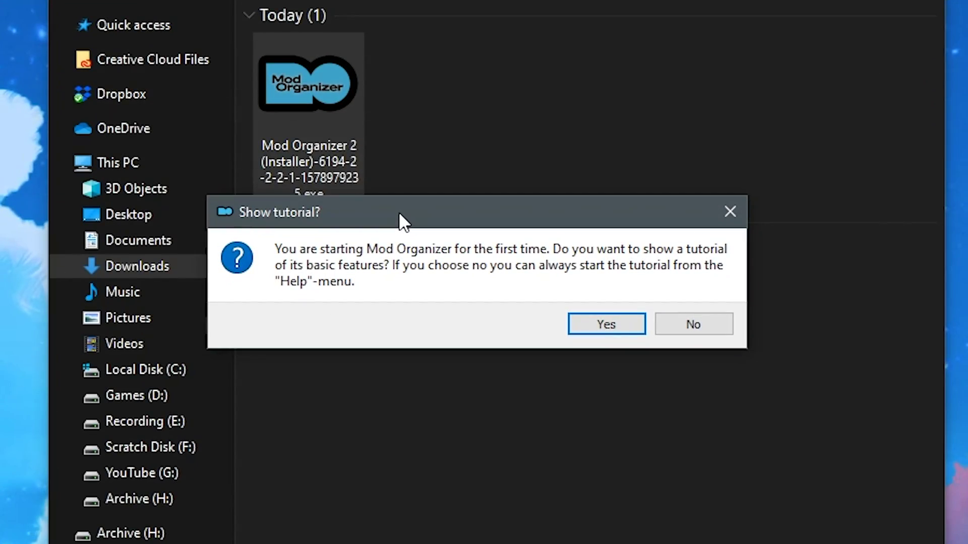
pyautogui.click(726, 317)
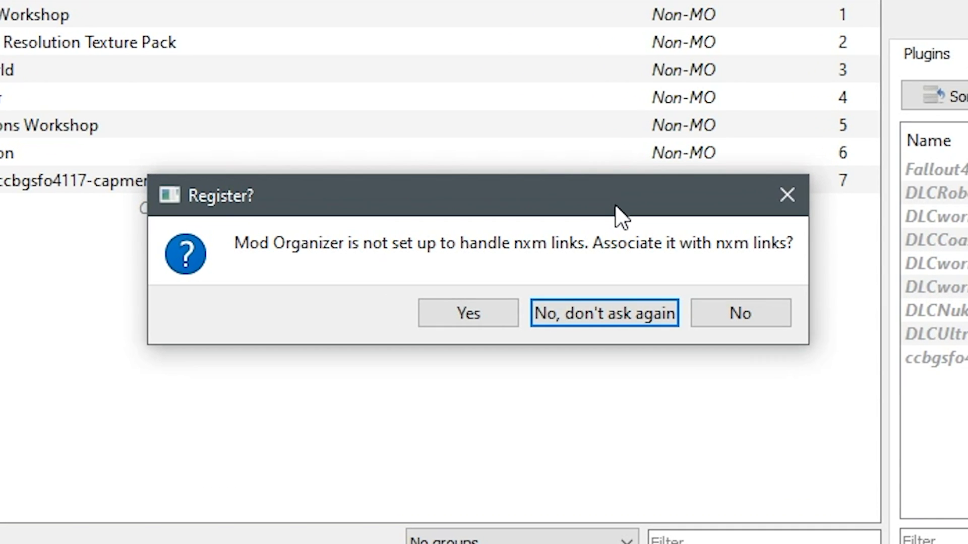
# Decline registering Mod Organizer 2 as the handler for nxm links
pyautogui.click(744, 321)
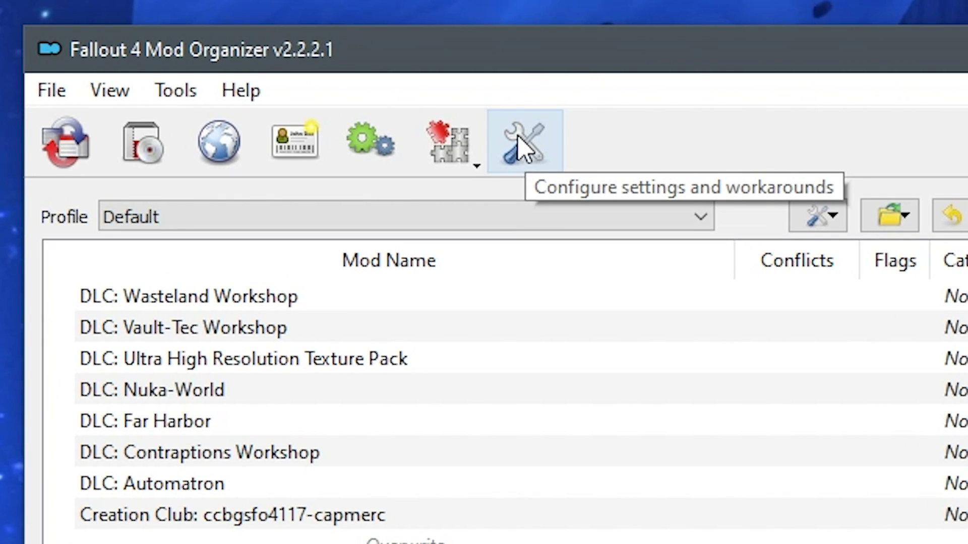
# Open Tools > Settings and switch to the Paths tab
pyautogui.click(186, 96)
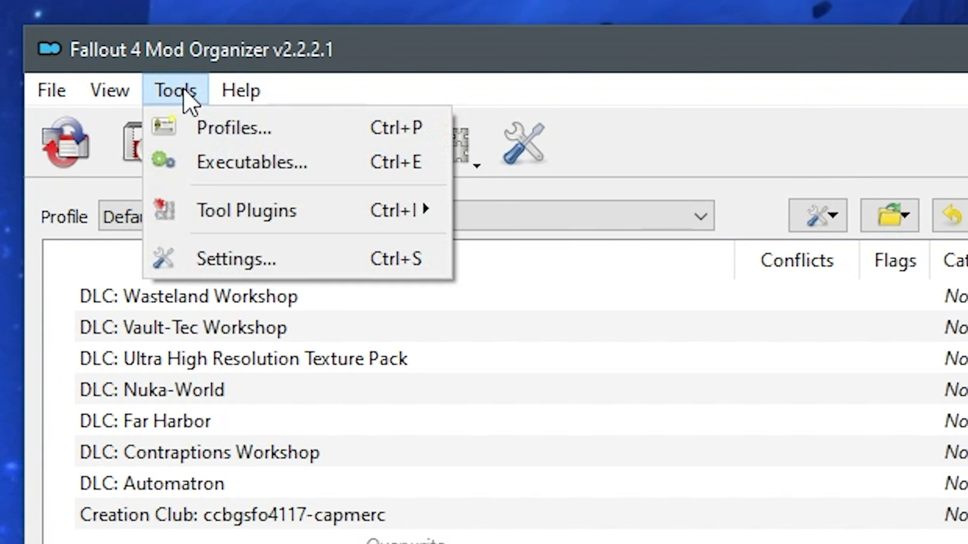
pyautogui.click(206, 260)
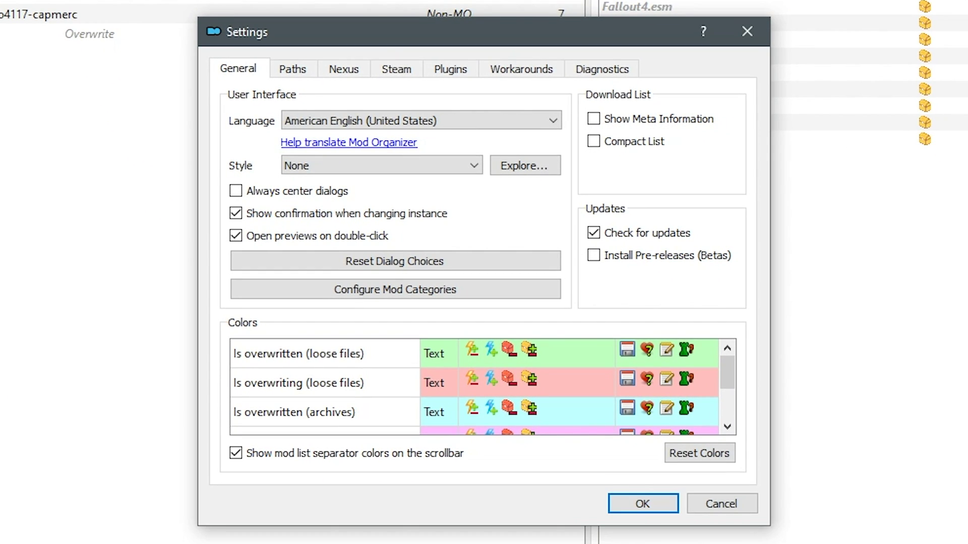
pyautogui.click(287, 71)
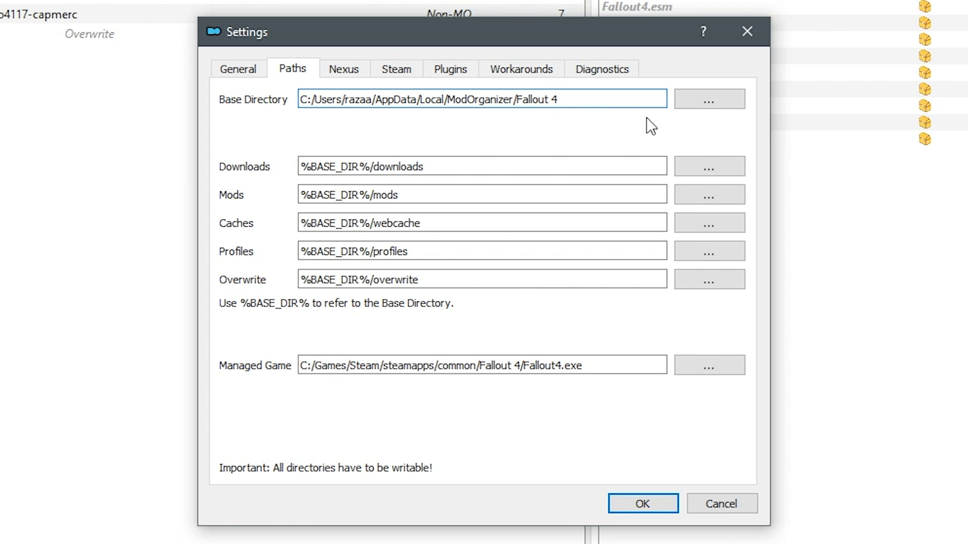
# From the Base Directory browser, create a new folder 'MO2 - Fallout 4' under Games (D:) > Modding
pyautogui.click(724, 98)
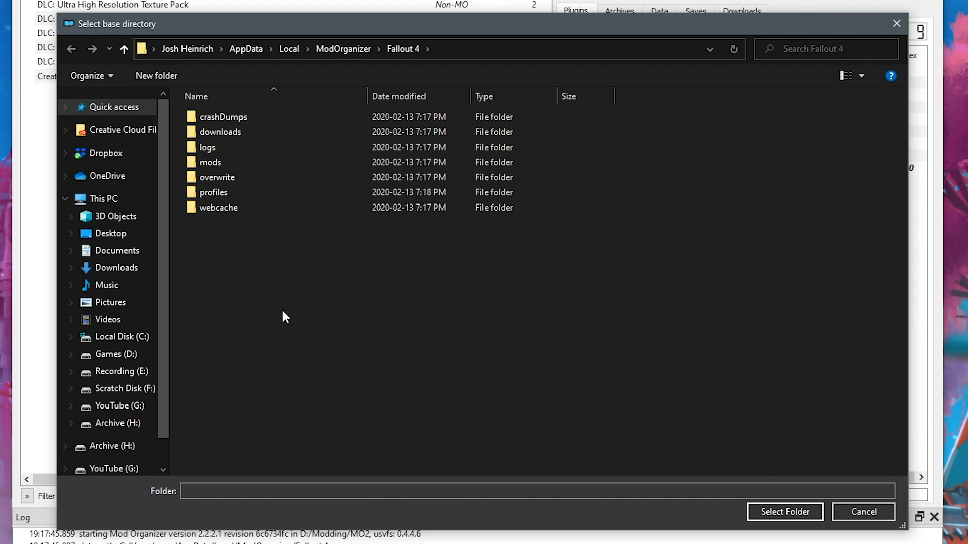
pyautogui.click(107, 358)
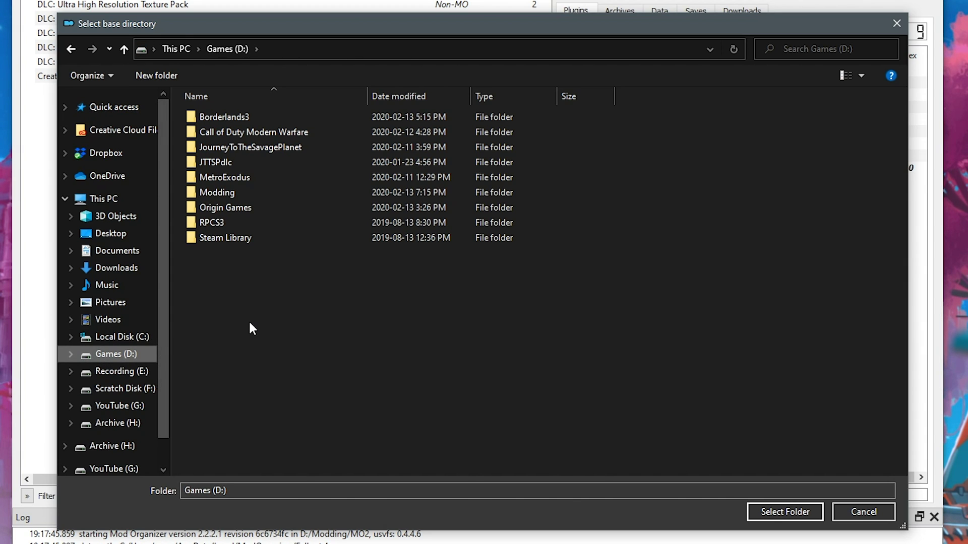
pyautogui.doubleClick(242, 190)
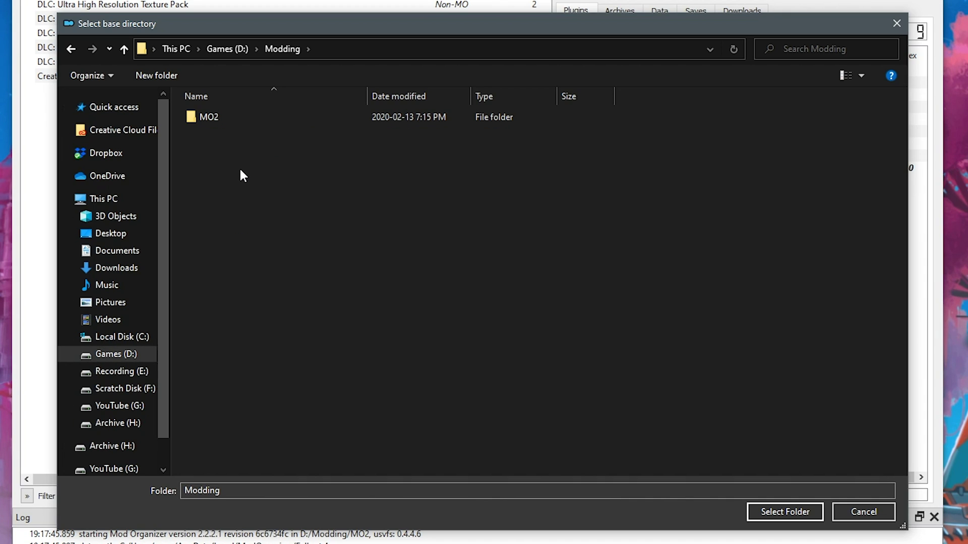
pyautogui.rightClick(240, 171)
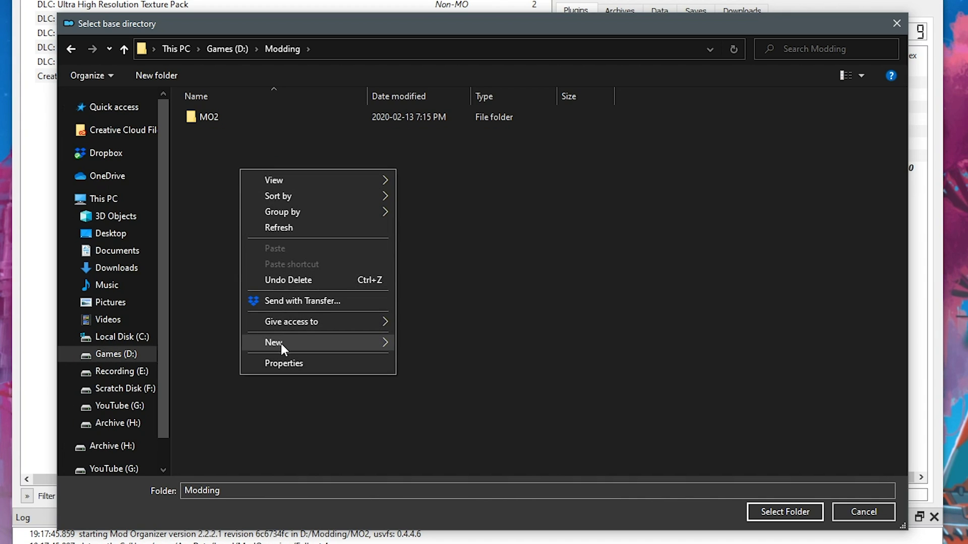
pyautogui.moveTo(282, 345)
pyautogui.click(433, 344)
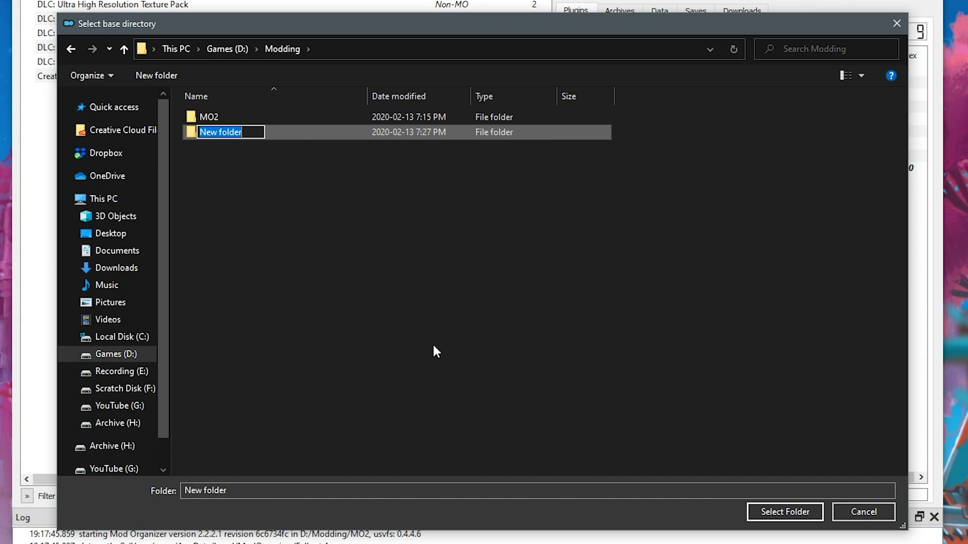
pyautogui.write('MO')
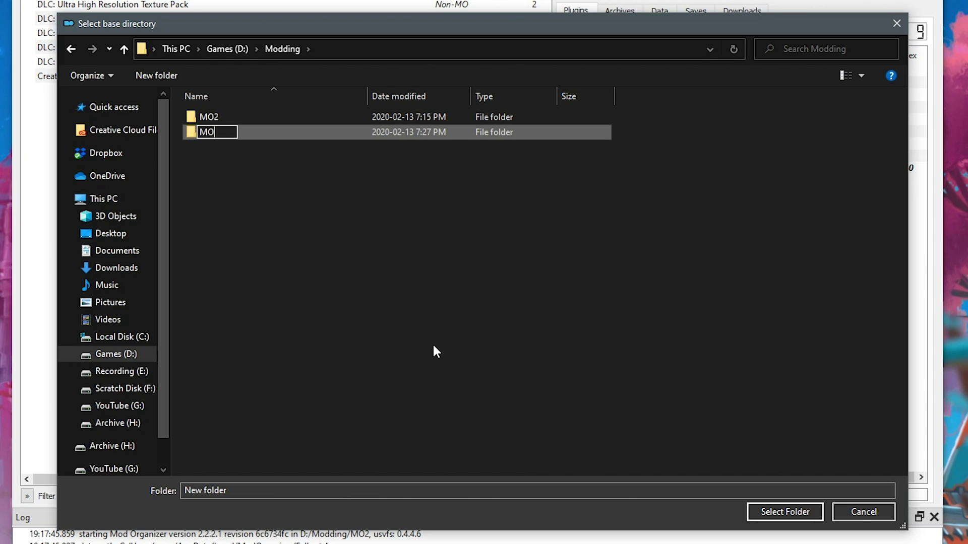
pyautogui.write('2 - Fal')
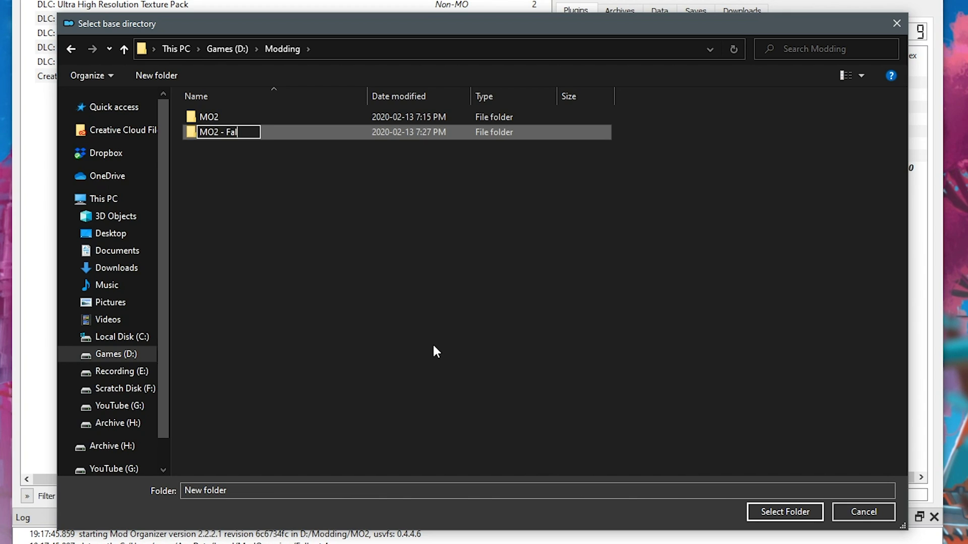
pyautogui.write('lout 4')
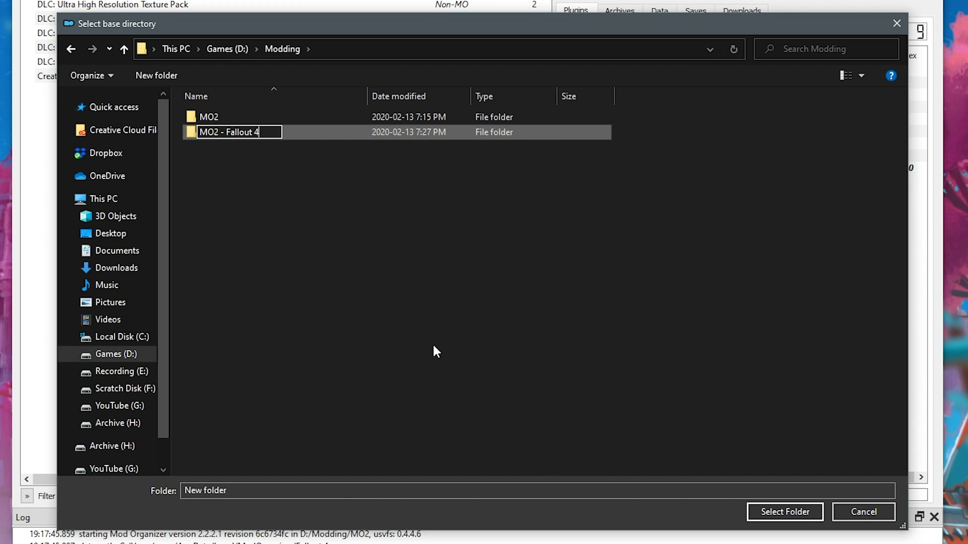
pyautogui.press('Return')
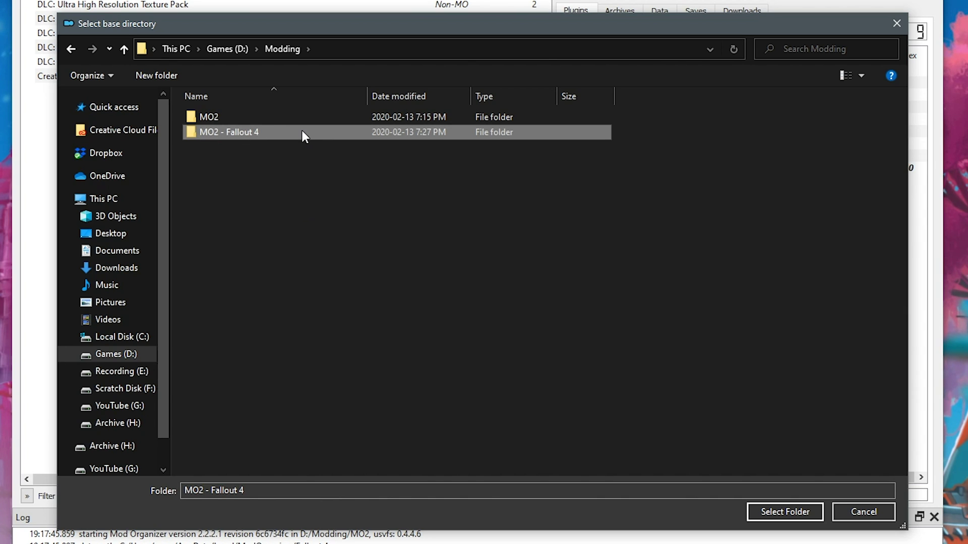
# Set the base directory to D:/Modding/MO2 - Fallout 4 and move to the Nexus settings
pyautogui.click(785, 513)
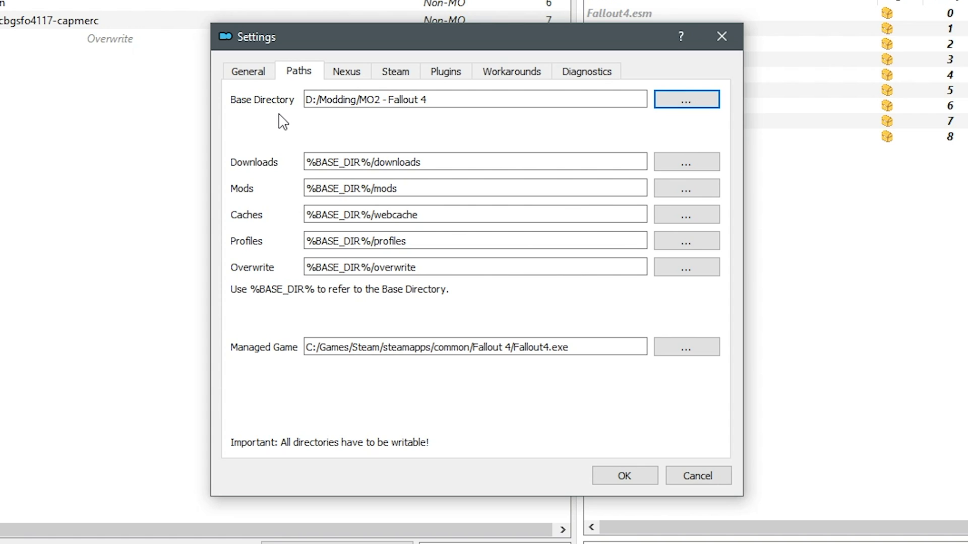
pyautogui.click(348, 76)
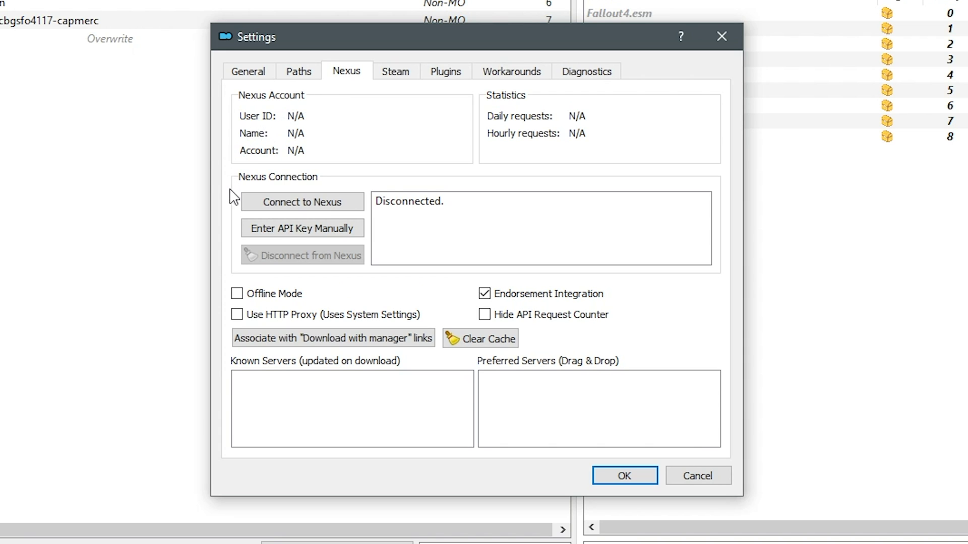
# Link the Nexus account (Premium, 2500/2500 requests) and associate MO2 with 'Download with manager' links
pyautogui.click(285, 206)
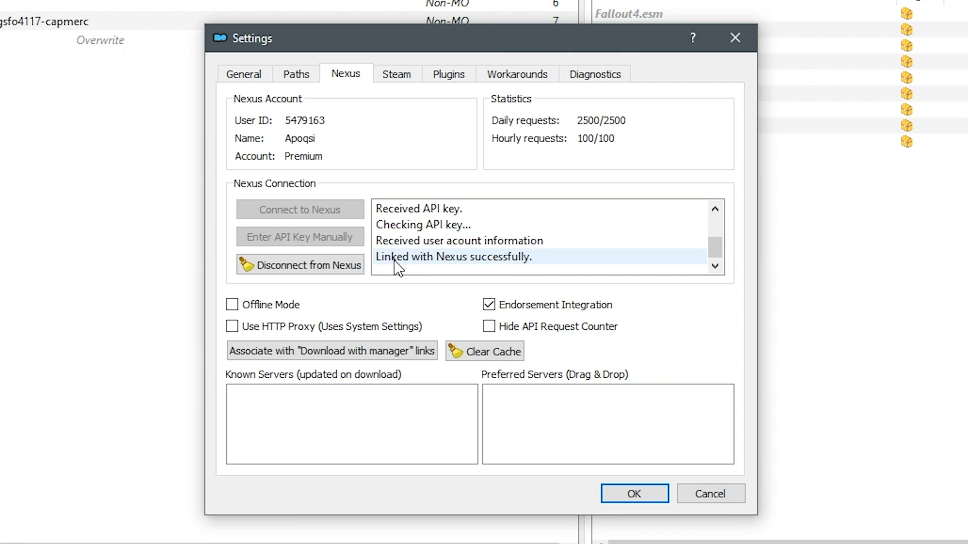
pyautogui.click(551, 258)
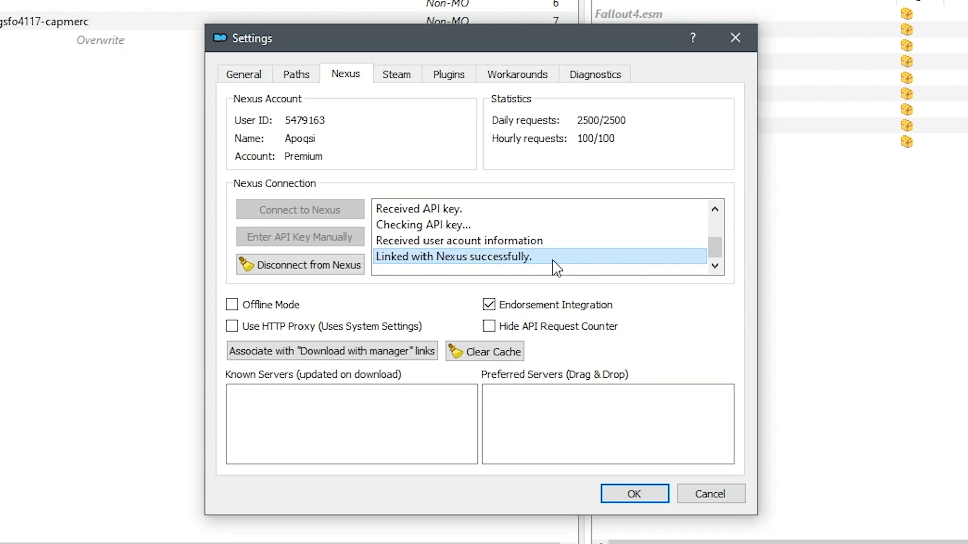
pyautogui.click(349, 359)
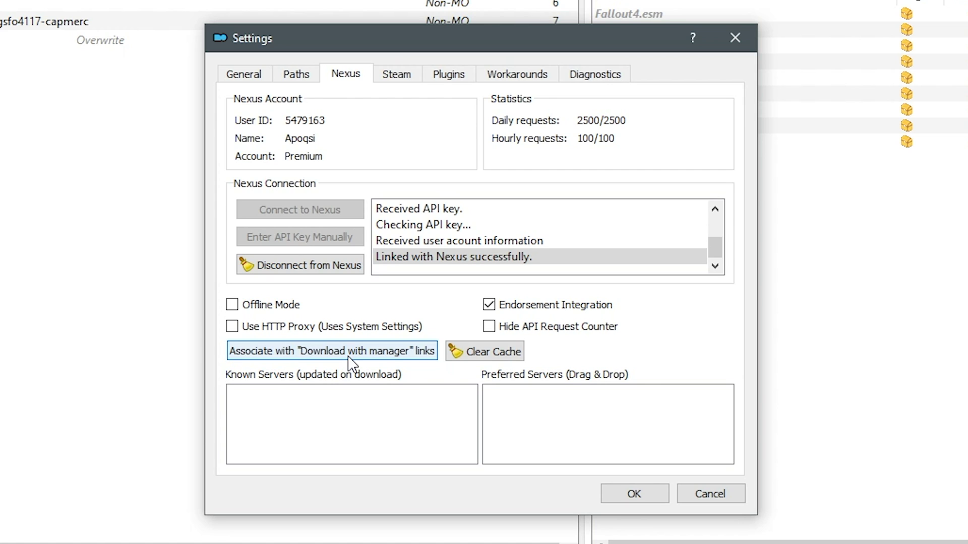
# Apply the settings, accept the mod directory change, and restart Mod Organizer 2
pyautogui.click(637, 491)
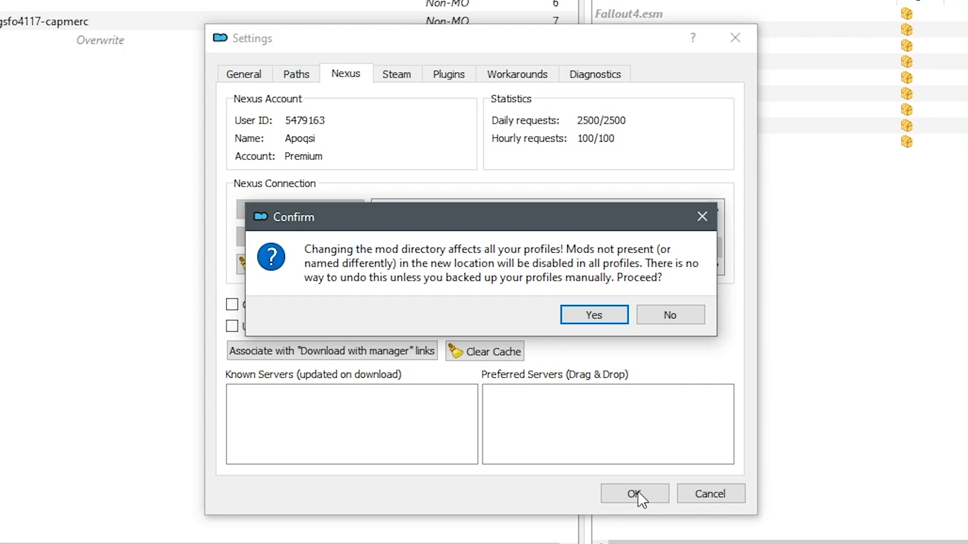
pyautogui.click(594, 316)
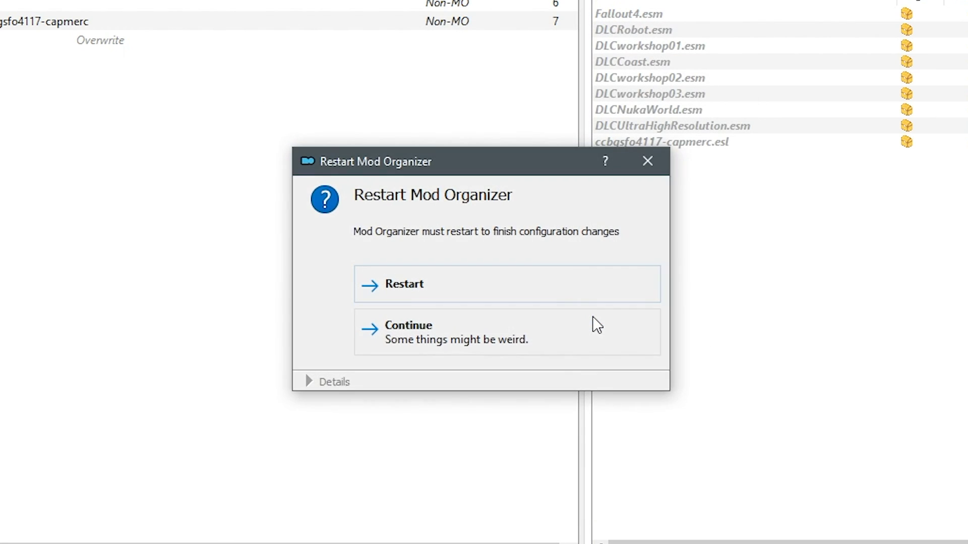
pyautogui.click(441, 283)
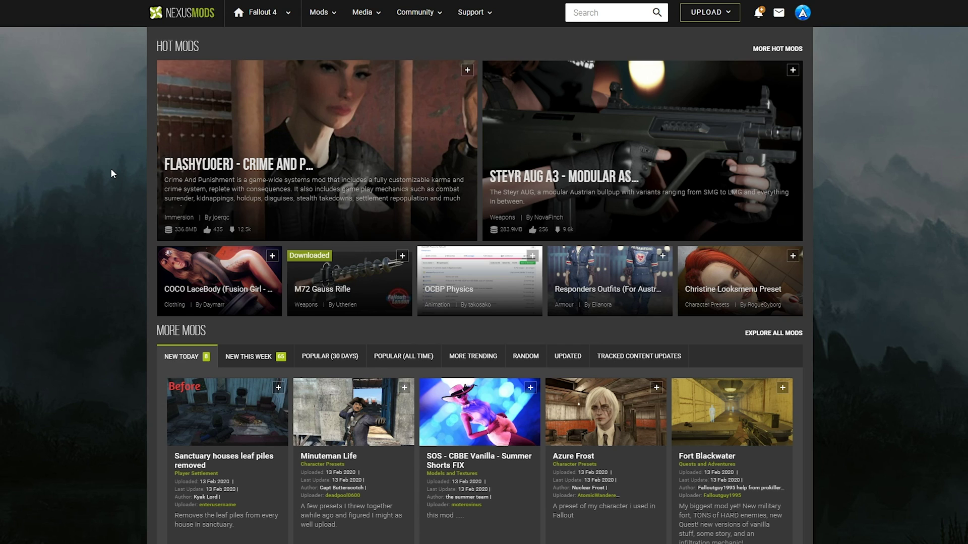
# Send the M72 Gauss Rifle main file to Mod Organizer 2 through NXM Link Proxy
pyautogui.click(373, 289)
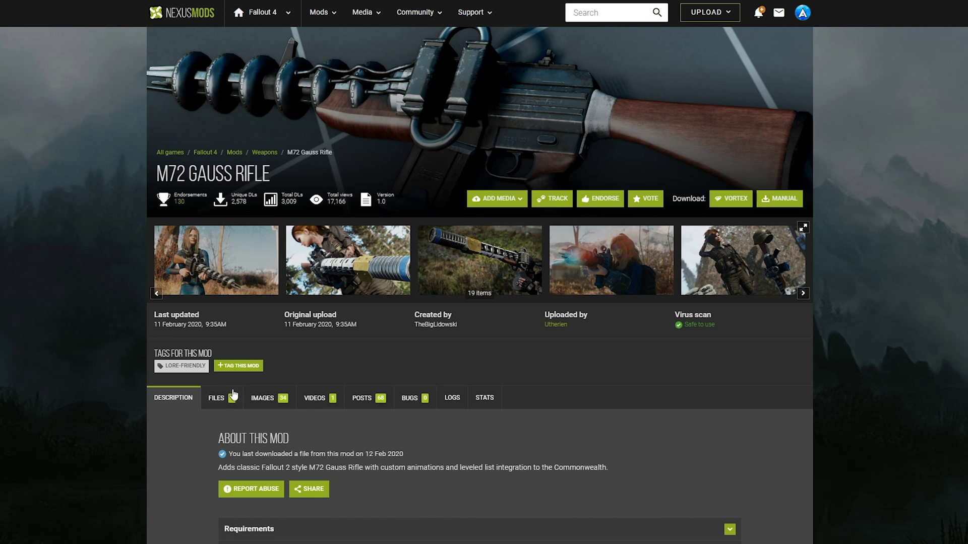
pyautogui.click(222, 399)
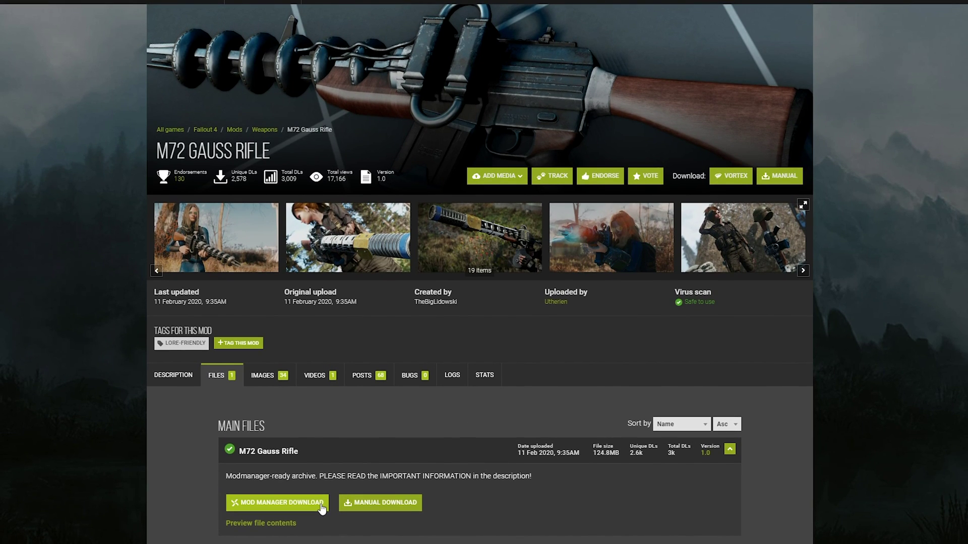
pyautogui.click(321, 509)
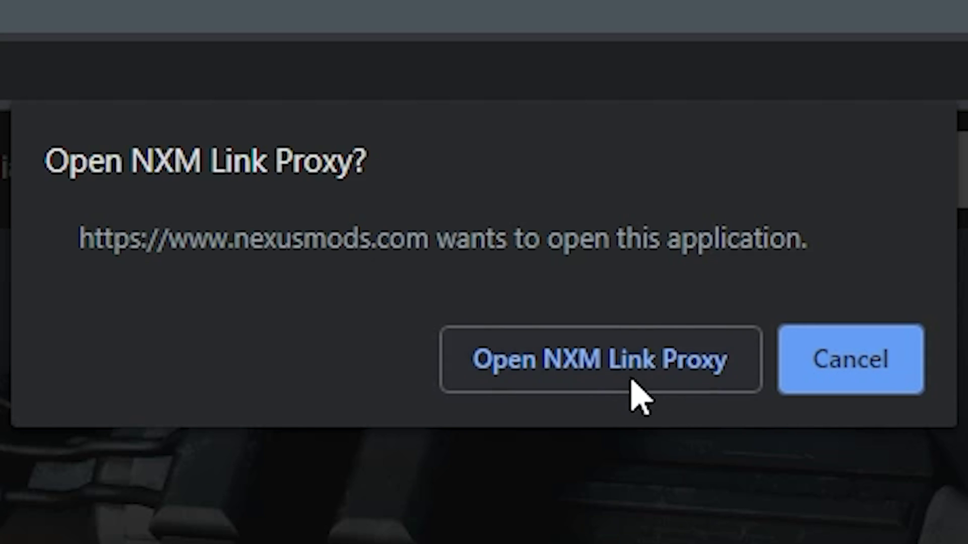
pyautogui.click(617, 369)
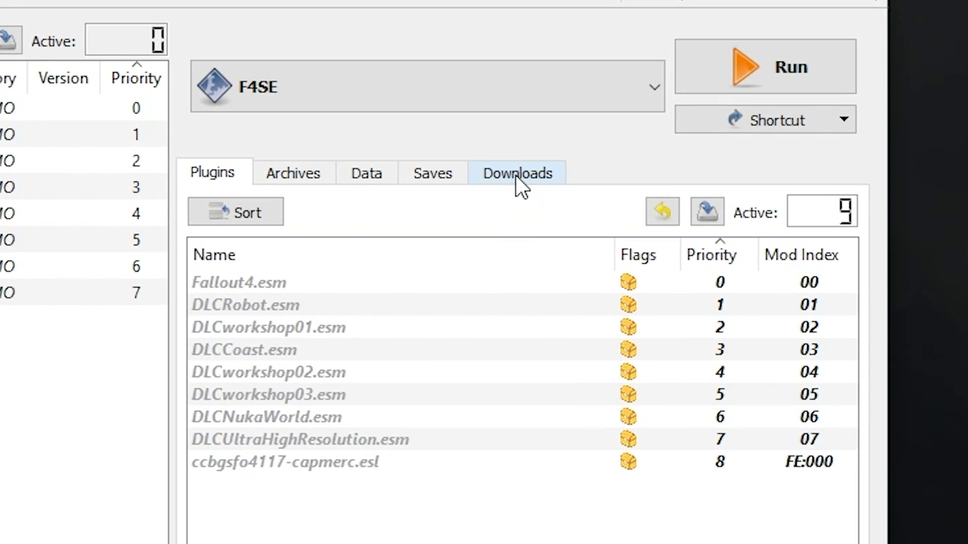
# Show the Downloads list containing the 124.76 MB M72 Gauss Rifle-43442-1-0-1581442516.zip archive
pyautogui.click(536, 167)
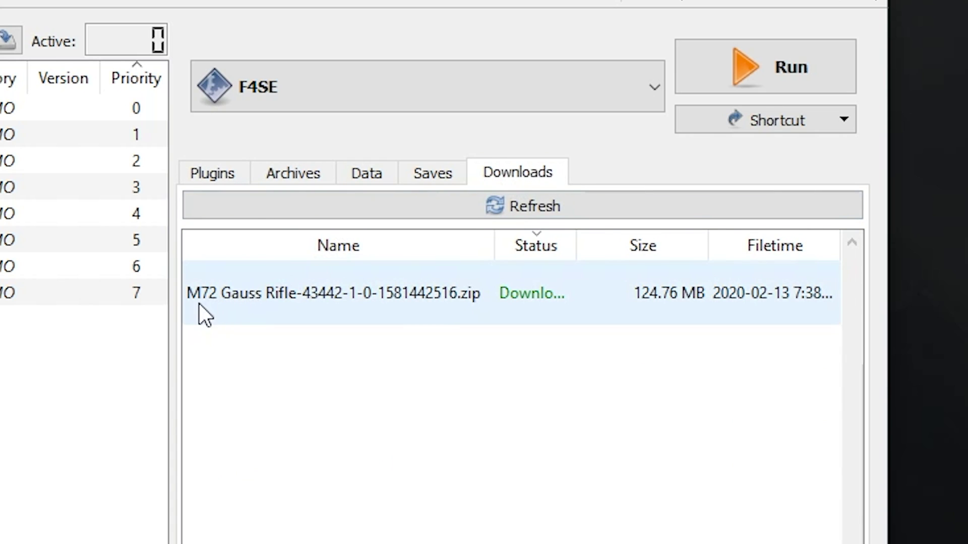
pyautogui.moveTo(199, 304)
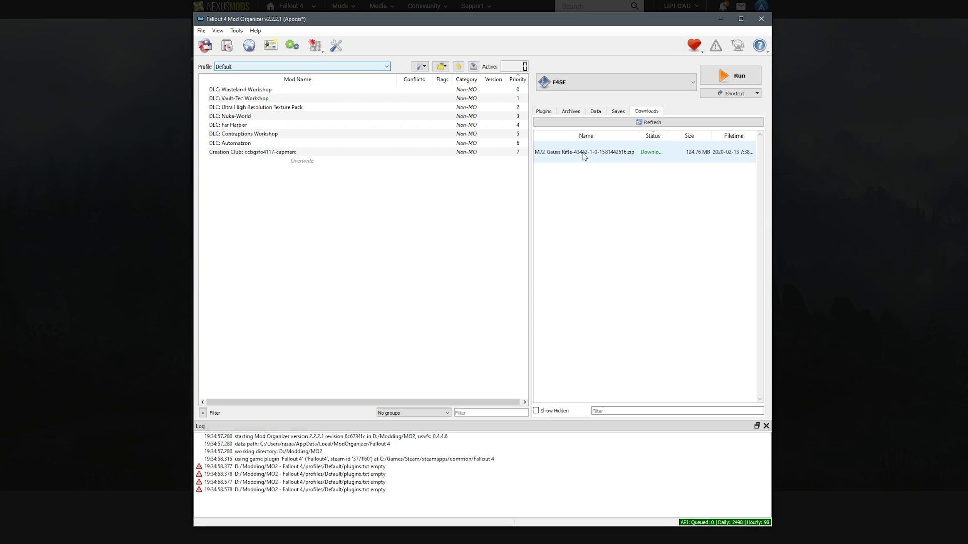
# Use Change Game to create a new instance named SkyrimSE with its own AppData data directory
pyautogui.click(201, 31)
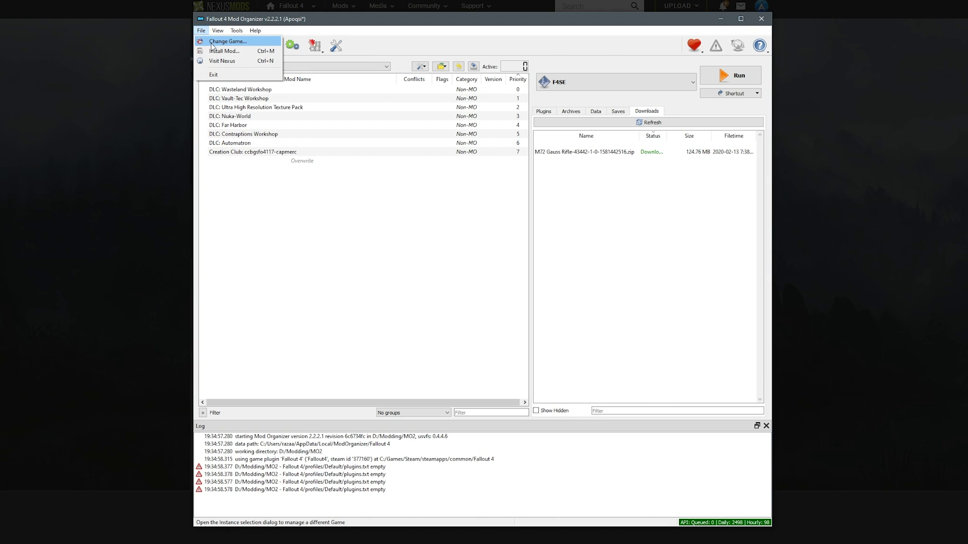
pyautogui.click(212, 42)
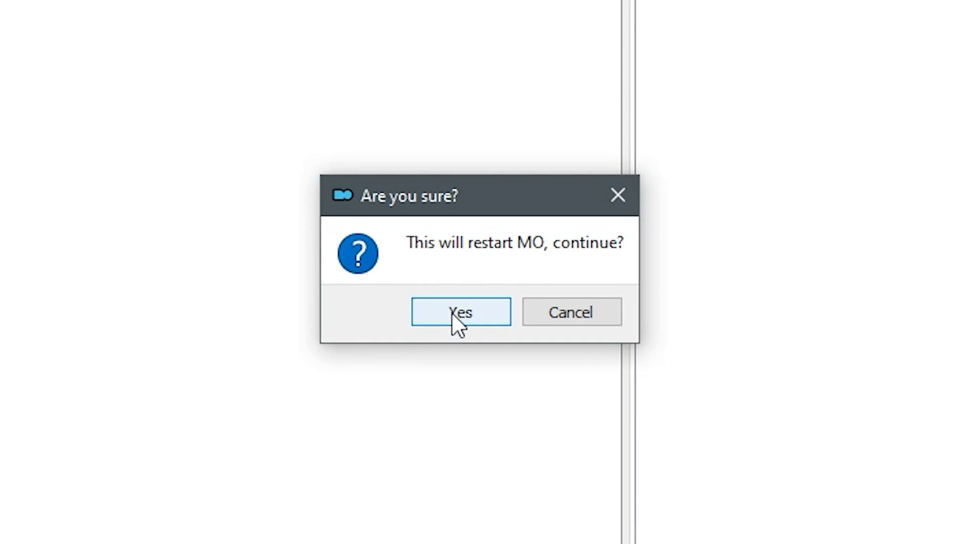
pyautogui.click(451, 313)
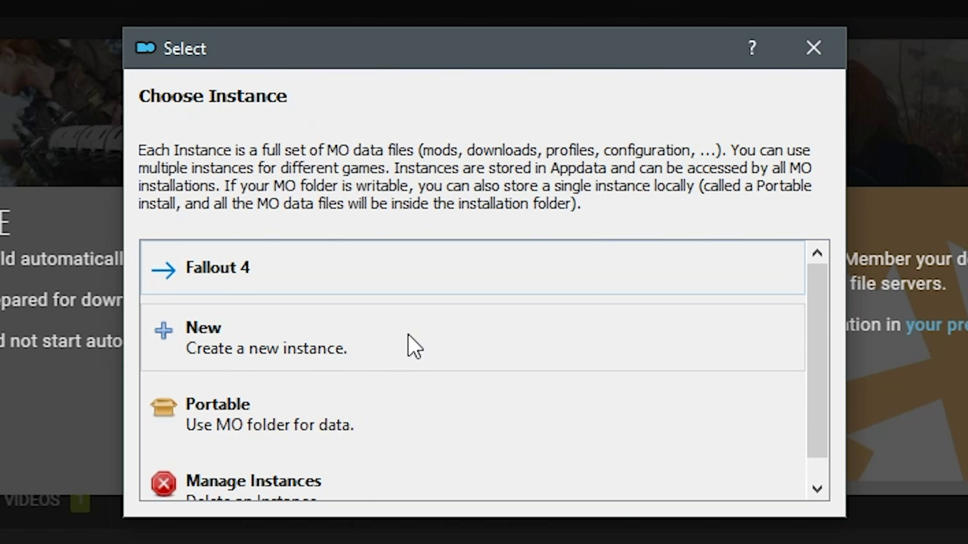
pyautogui.click(415, 346)
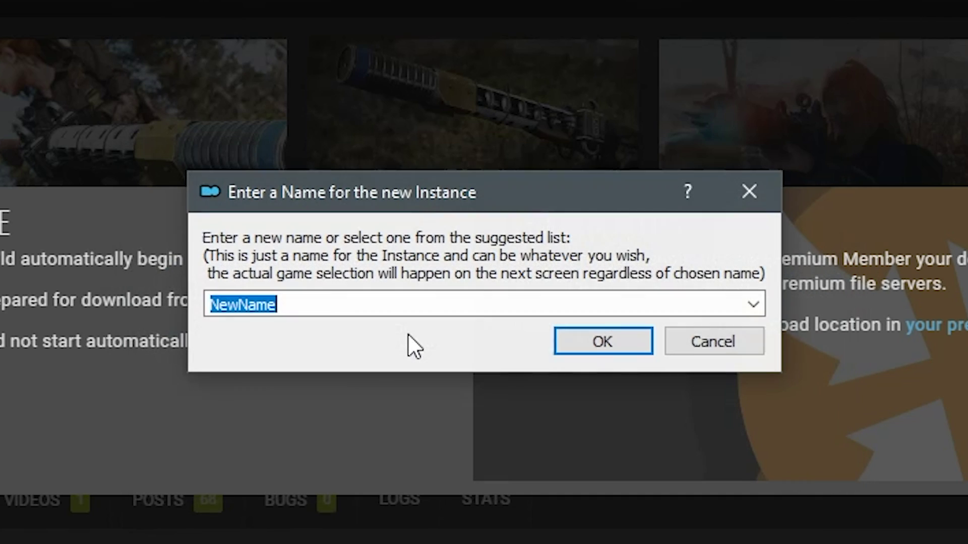
pyautogui.click(753, 305)
pyautogui.click(298, 361)
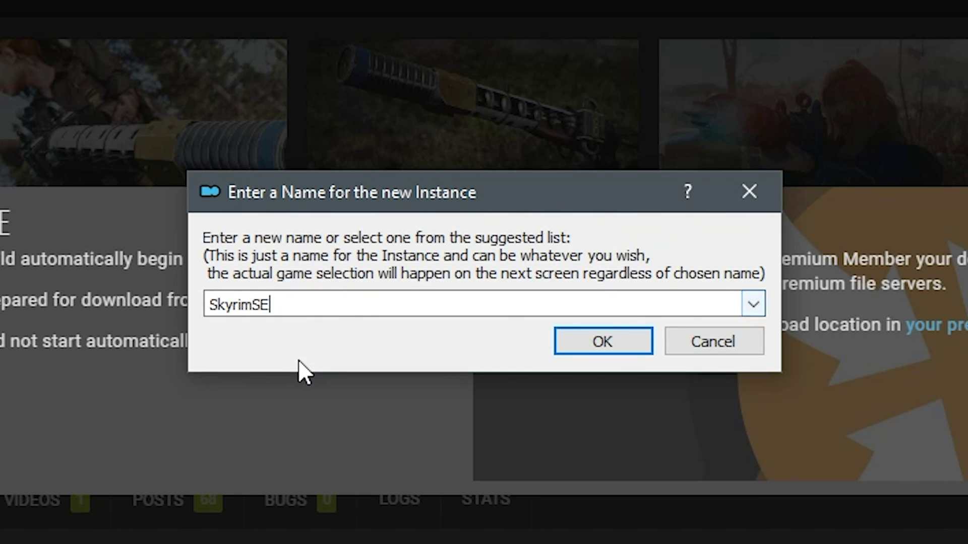
pyautogui.click(589, 338)
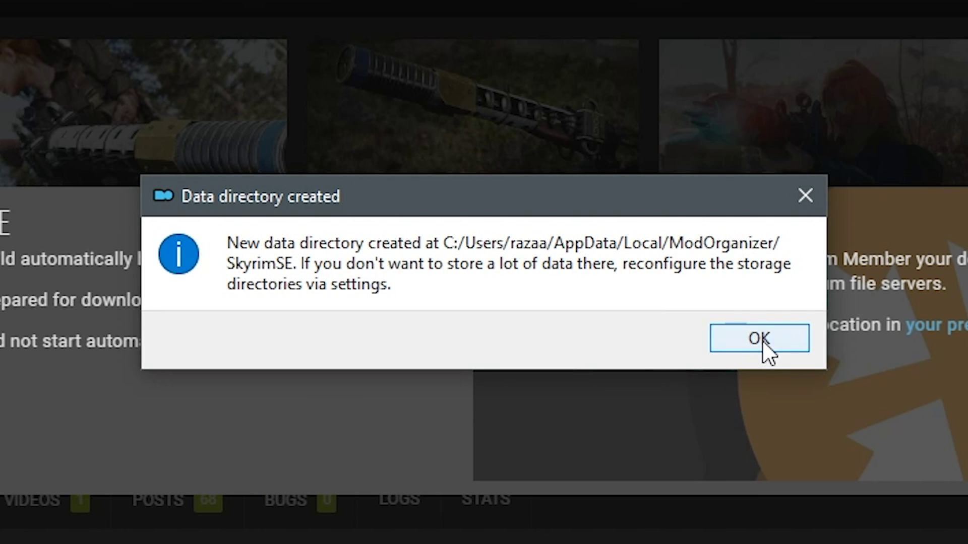
pyautogui.click(762, 340)
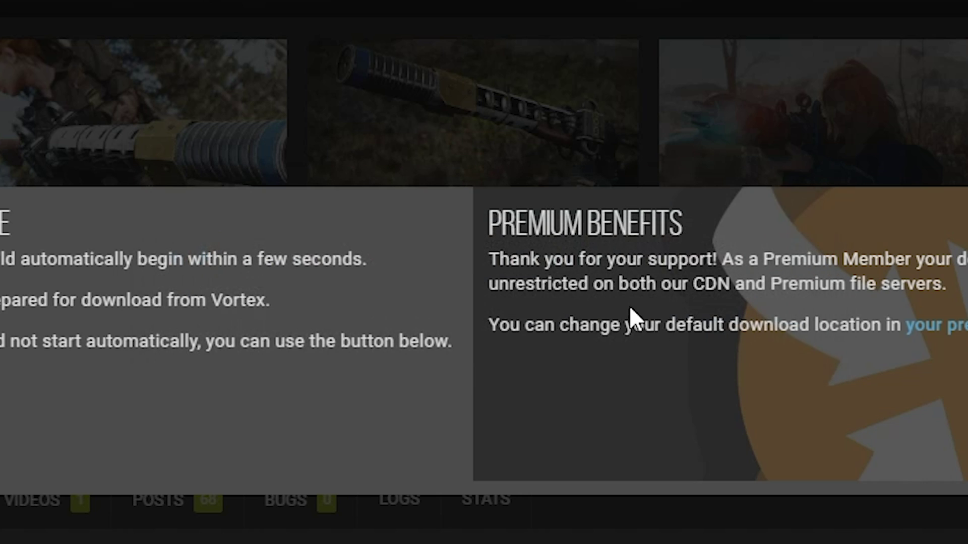
pyautogui.scroll(-3, 404, 287)
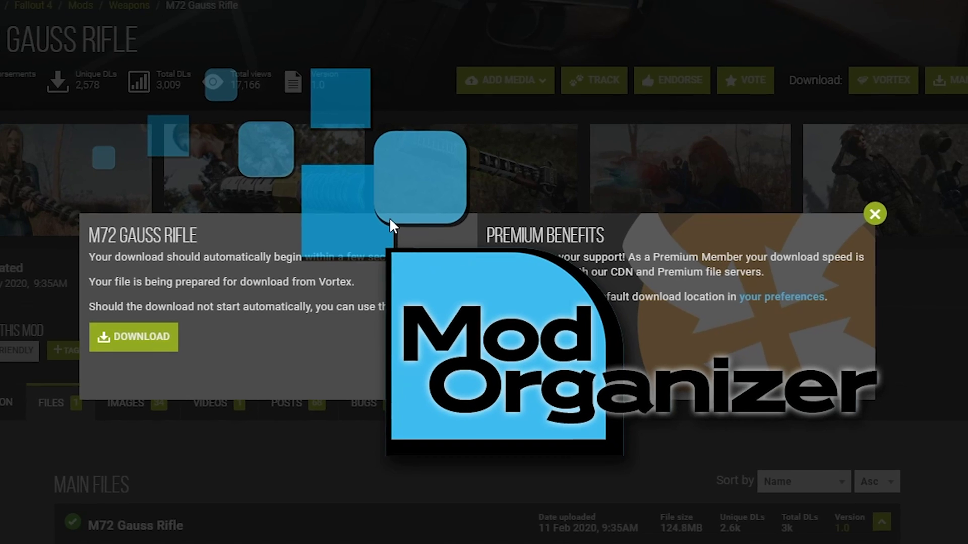
# Dismiss the tutorial prompt and restart into the instance chooser listing Fallout 4 and SkyrimSE
pyautogui.click(676, 305)
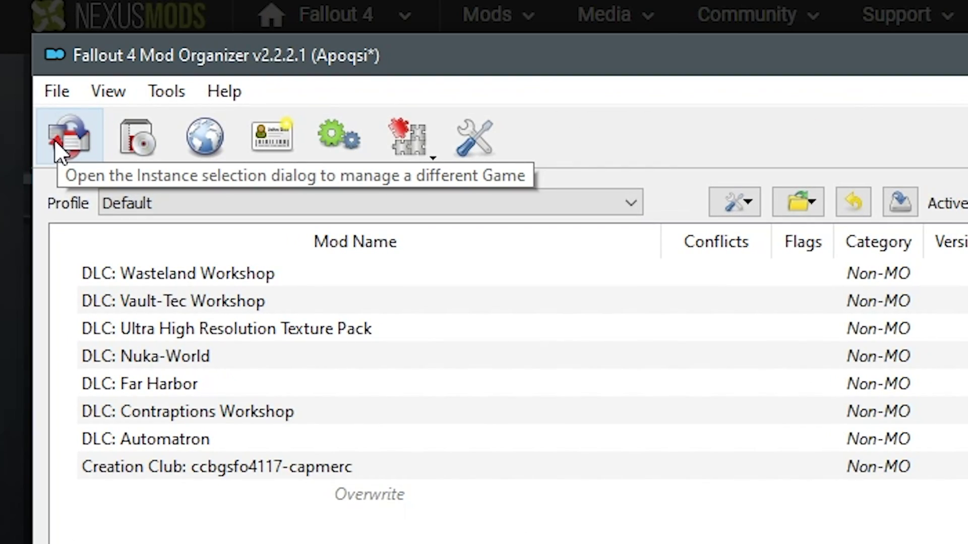
pyautogui.click(56, 139)
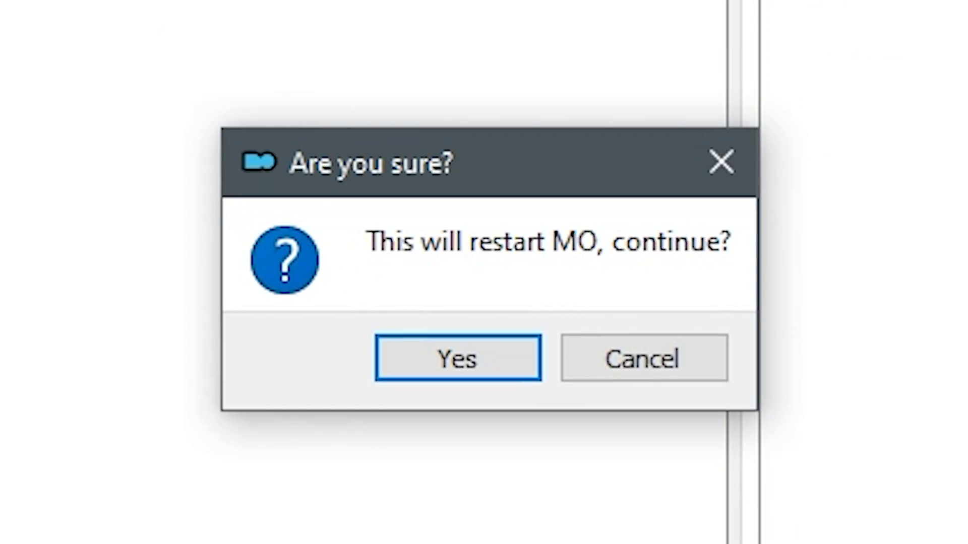
pyautogui.press('Return')
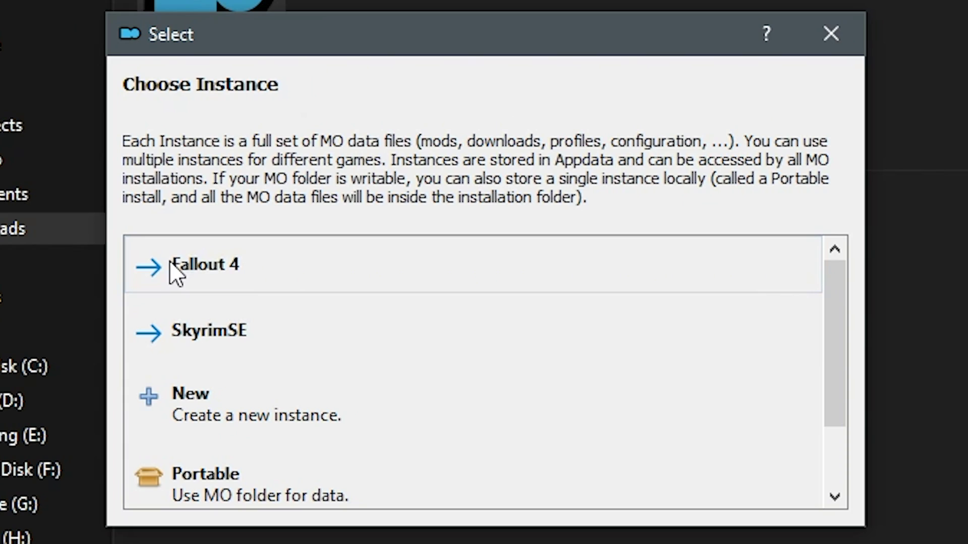